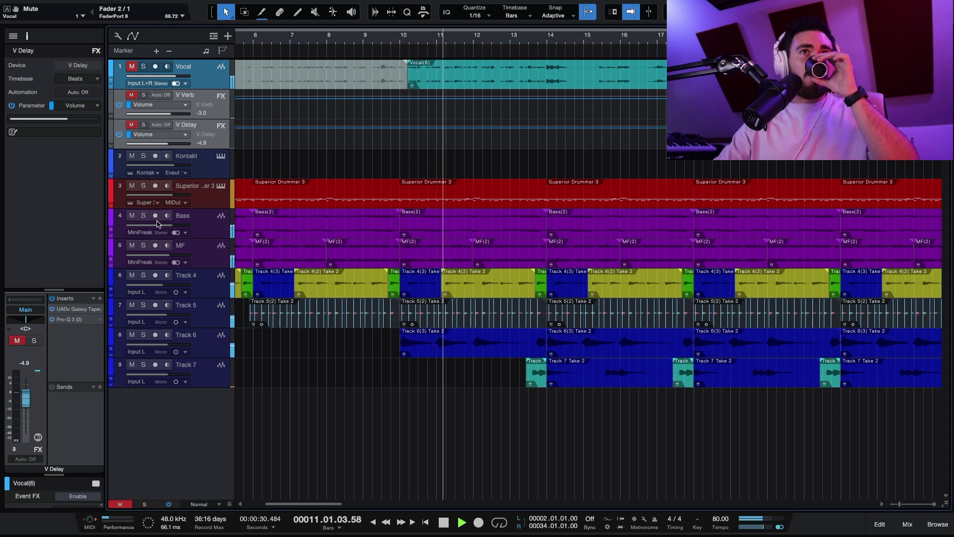
Inspect the mixer of the Superior Drummer 3 instrument during playback, close it and stop playback.
{"action": "left_click", "coordinate": [212, 189]}
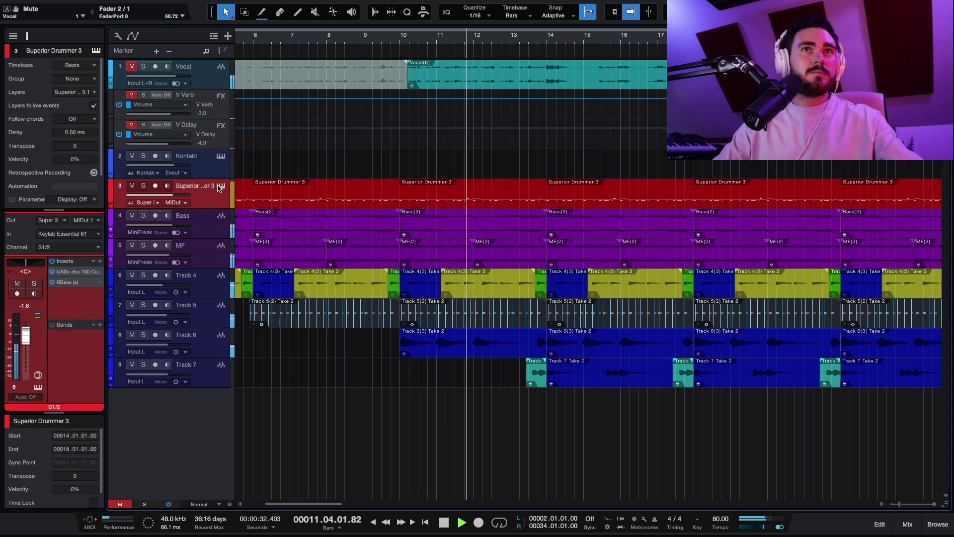
{"action": "left_click", "coordinate": [217, 188]}
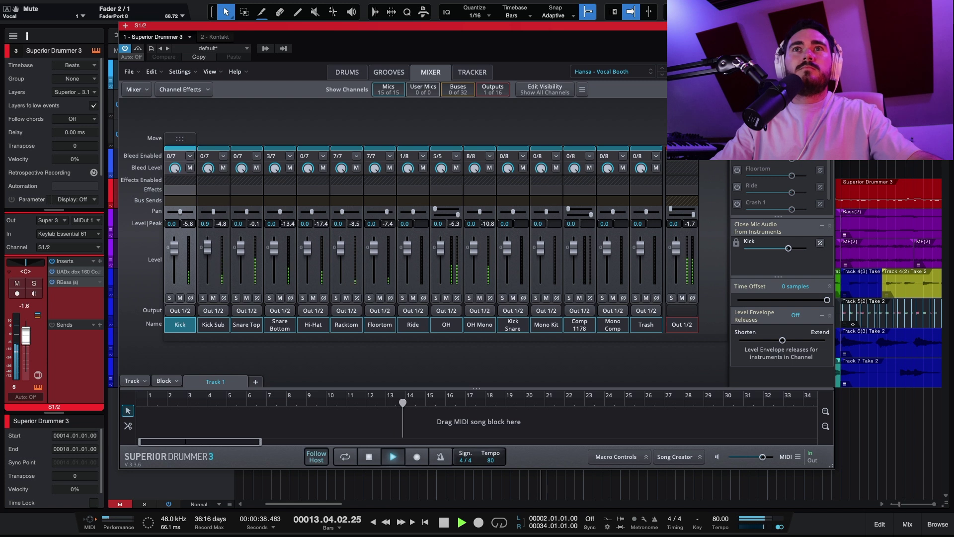
{"action": "key", "text": "super+w"}
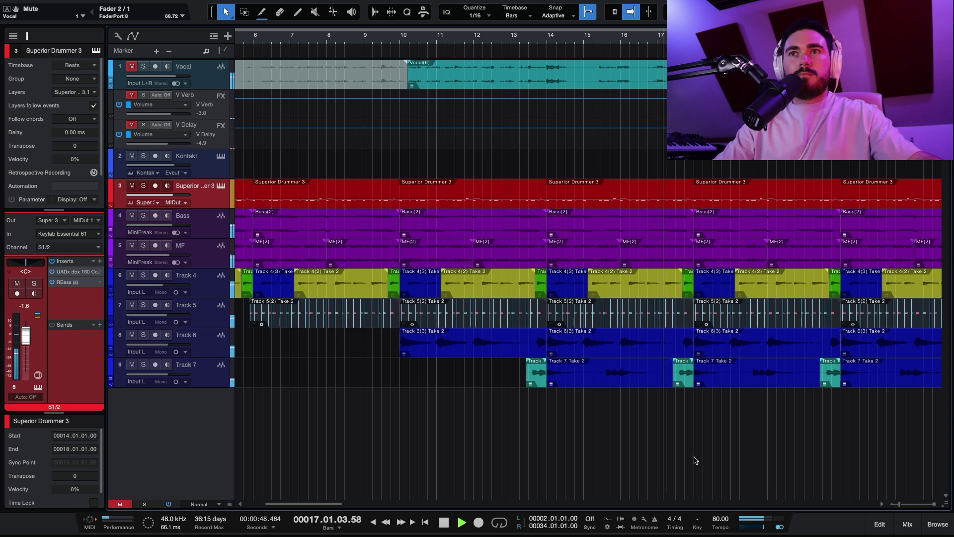
{"action": "key", "text": "space"}
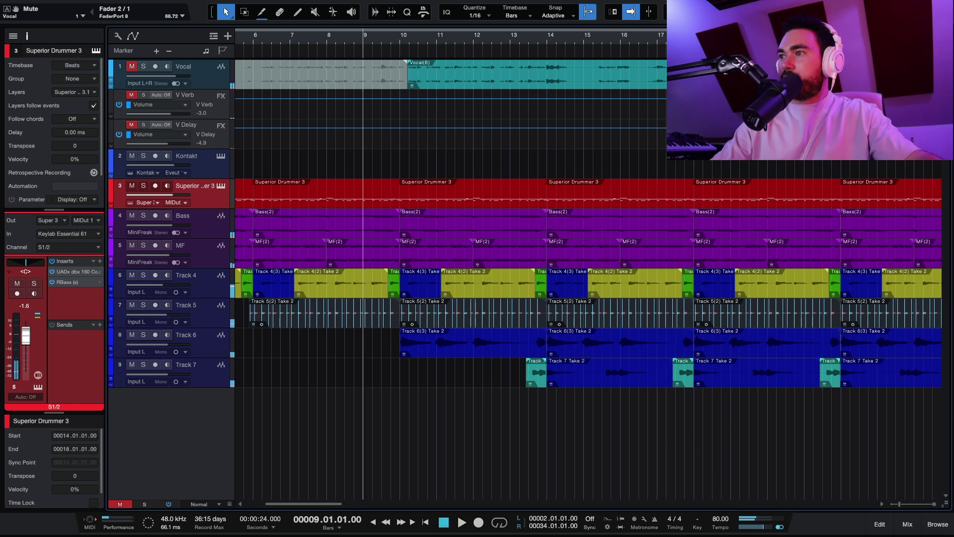
Unmute the Vocal track and its V Verb and V Delay channels, and play the song from bar 10.
{"action": "left_click", "coordinate": [204, 114]}
{"action": "left_click", "coordinate": [221, 72]}
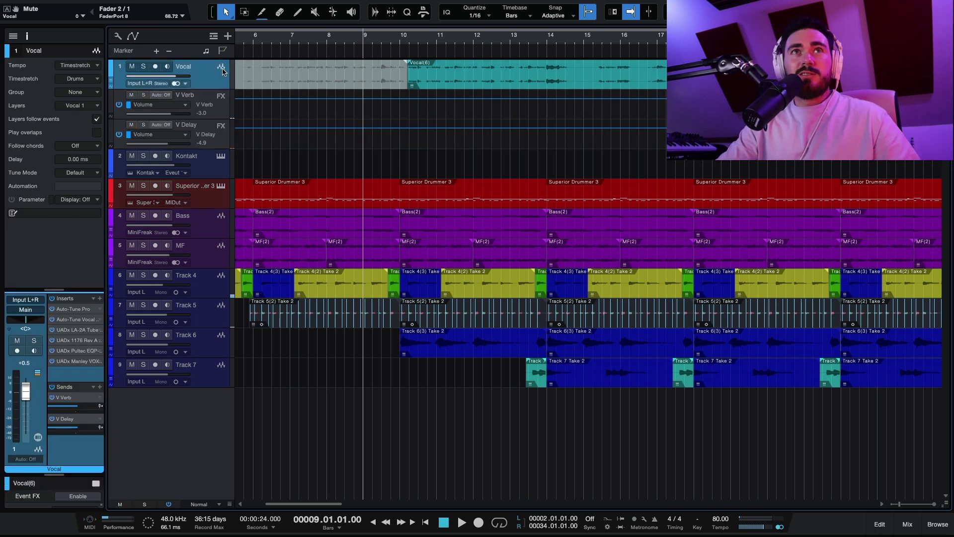
{"action": "left_click", "coordinate": [204, 123]}
{"action": "left_click", "coordinate": [201, 74]}
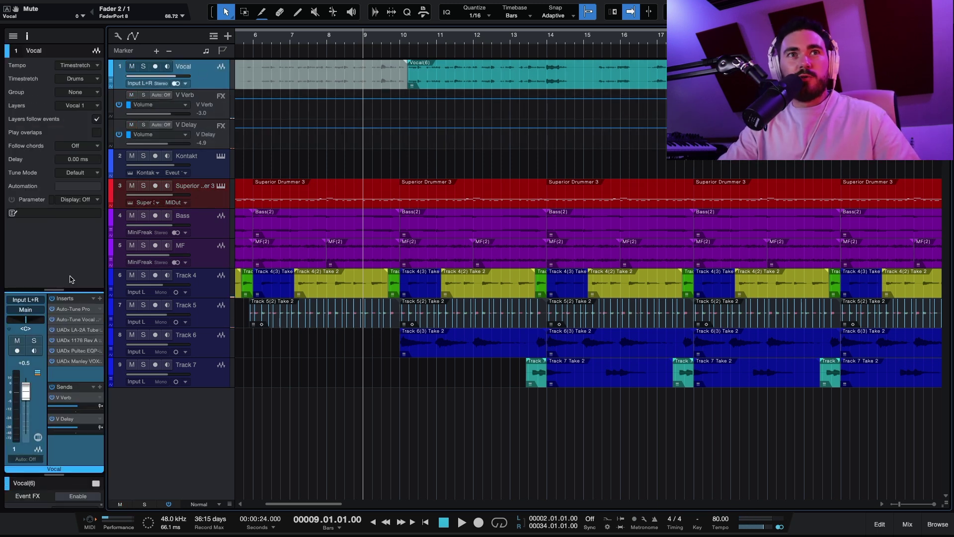
{"action": "left_click", "coordinate": [403, 43]}
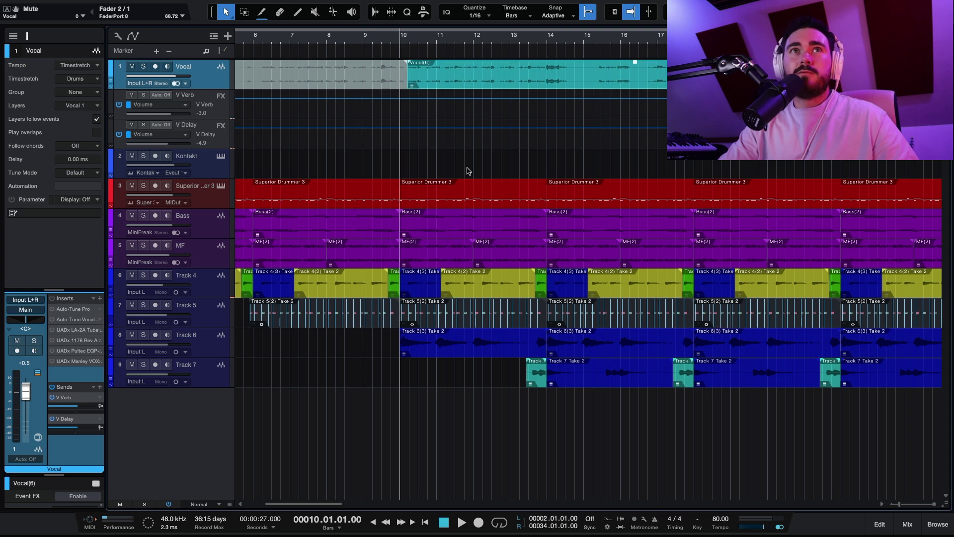
{"action": "key", "text": "space"}
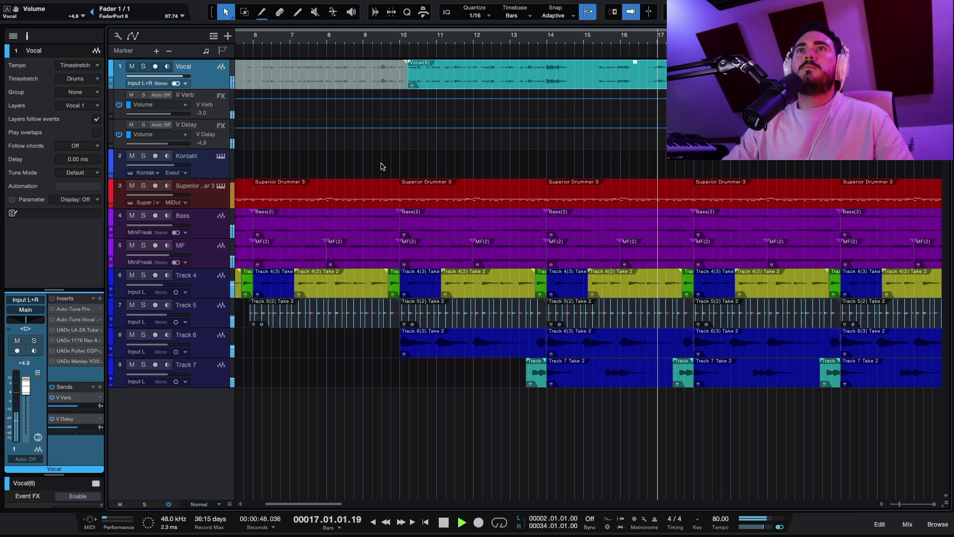
Fit all tracks and the whole song length into the arrangement while listening, and stop playback.
{"action": "key", "text": "shift+e"}
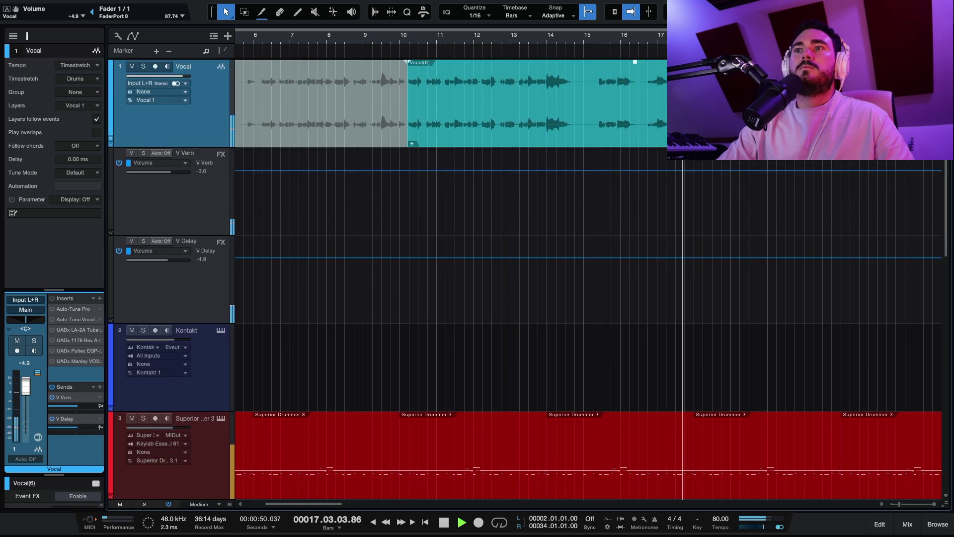
{"action": "mouse_move", "coordinate": [944, 497]}
{"action": "left_mouse_down"}
{"action": "mouse_move", "coordinate": [944, 488]}
{"action": "mouse_move", "coordinate": [944, 497]}
{"action": "left_mouse_up"}
{"action": "key", "text": "shift+w"}
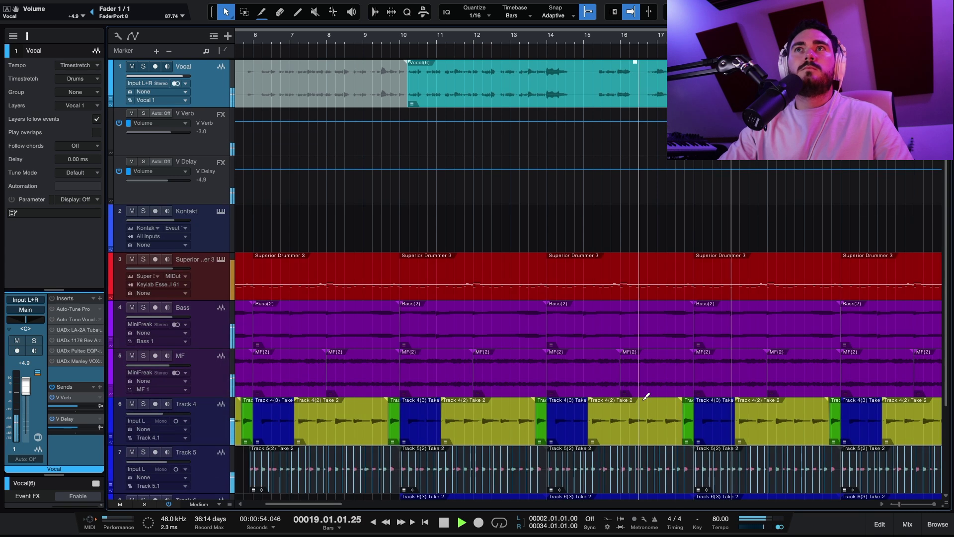
{"action": "key", "text": "w"}
{"action": "key", "text": "shift+w"}
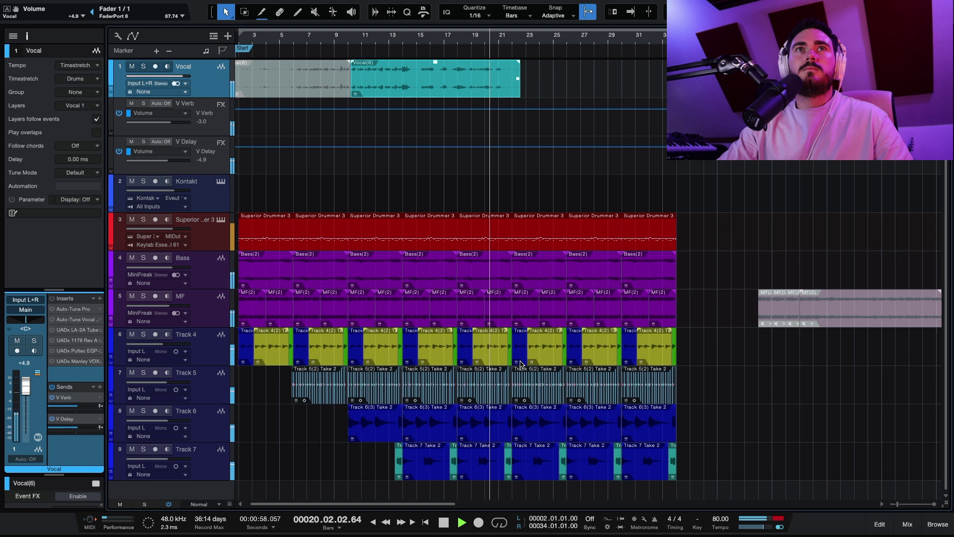
{"action": "scroll", "coordinate": [492, 338], "scroll_direction": "left", "scroll_amount": 1}
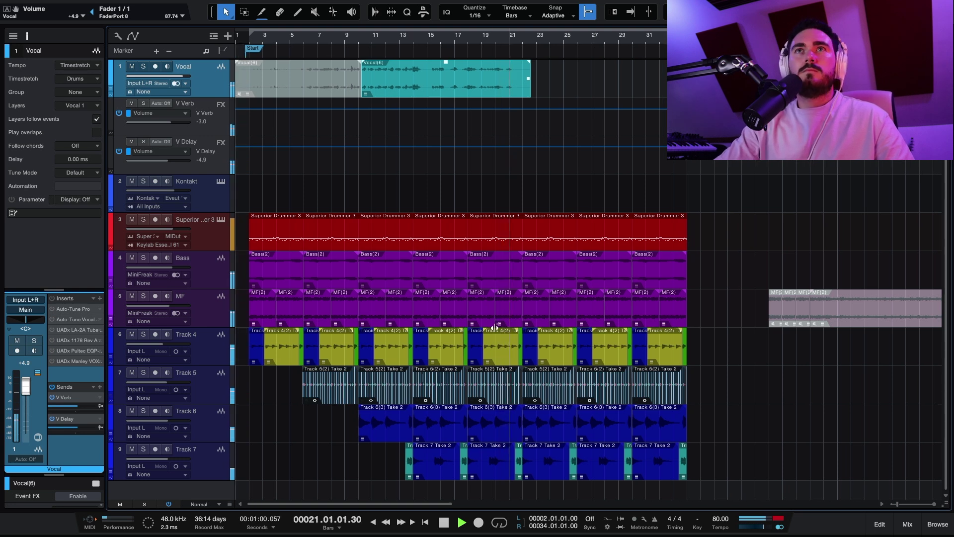
{"action": "key", "text": "space"}
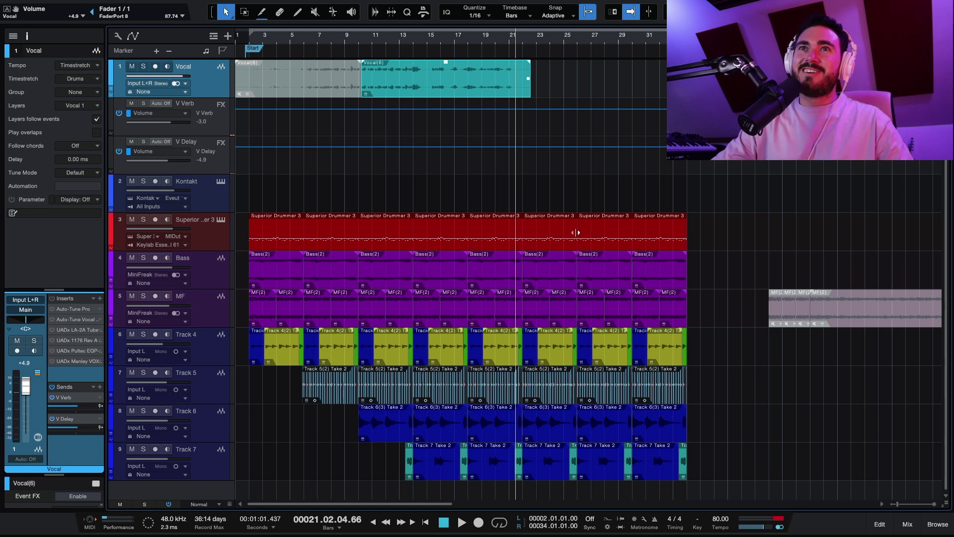
Solo the Vocal track and place the playback cursor at 10.02, the start of the active vocal clip.
{"action": "left_click", "coordinate": [728, 222]}
{"action": "left_click", "coordinate": [378, 86]}
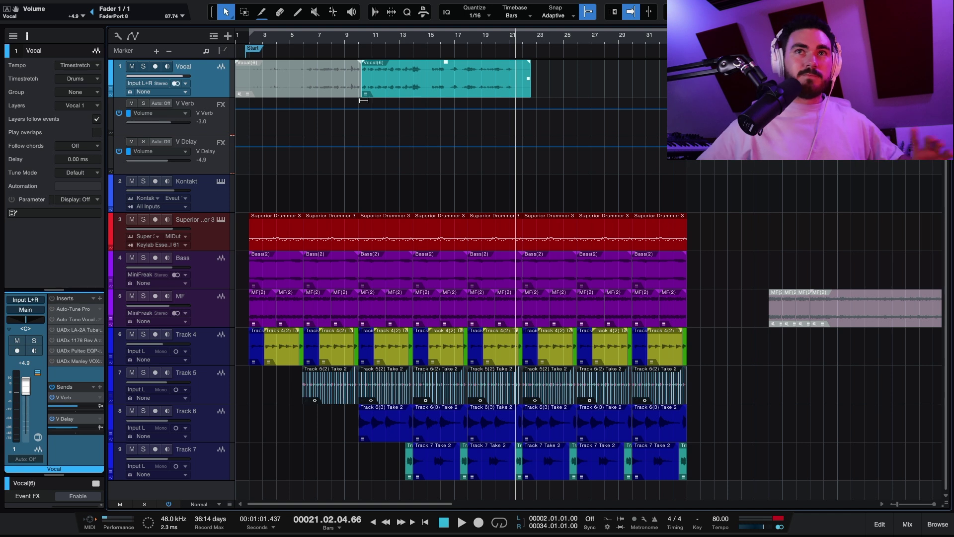
{"action": "key", "text": "shift+e"}
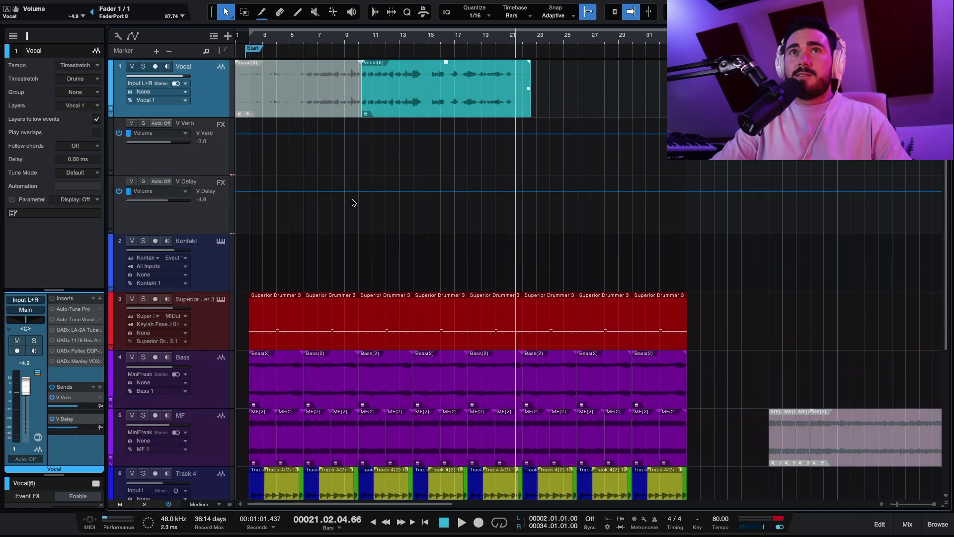
{"action": "key", "text": "s"}
{"action": "left_click", "coordinate": [362, 44]}
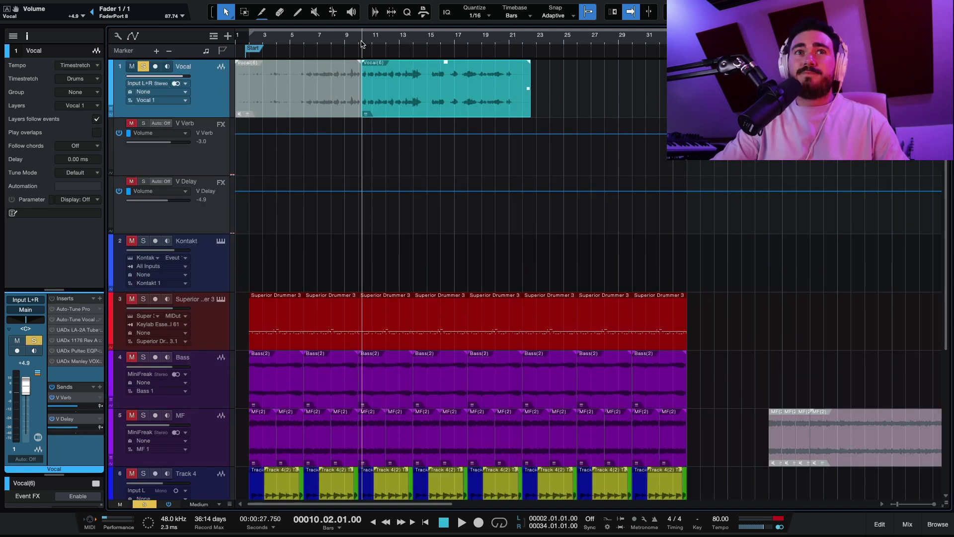
Open and enable Auto-Tune Pro on the Vocal track and briefly audition the soloed vocal through it.
{"action": "left_click", "coordinate": [72, 308]}
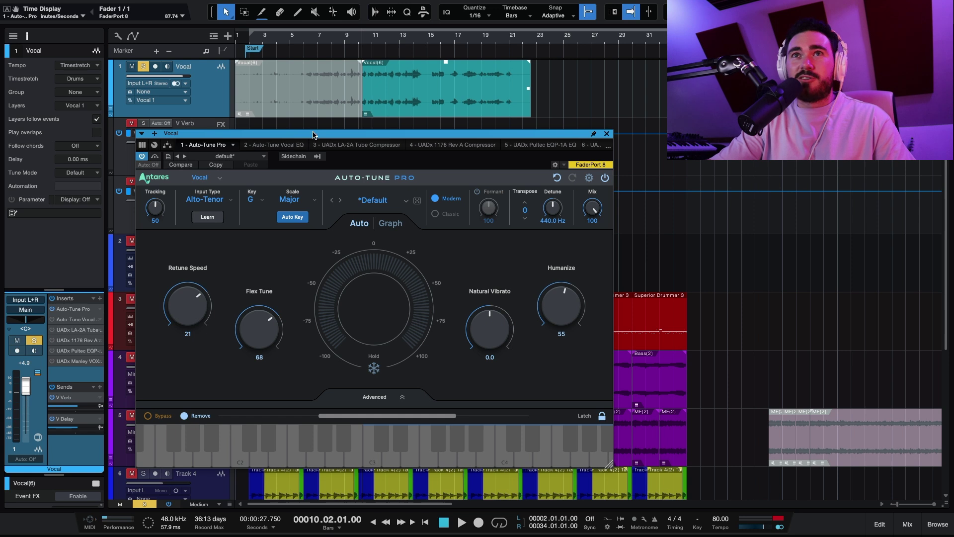
{"action": "left_click_drag", "start_coordinate": [312, 138], "coordinate": [326, 123]}
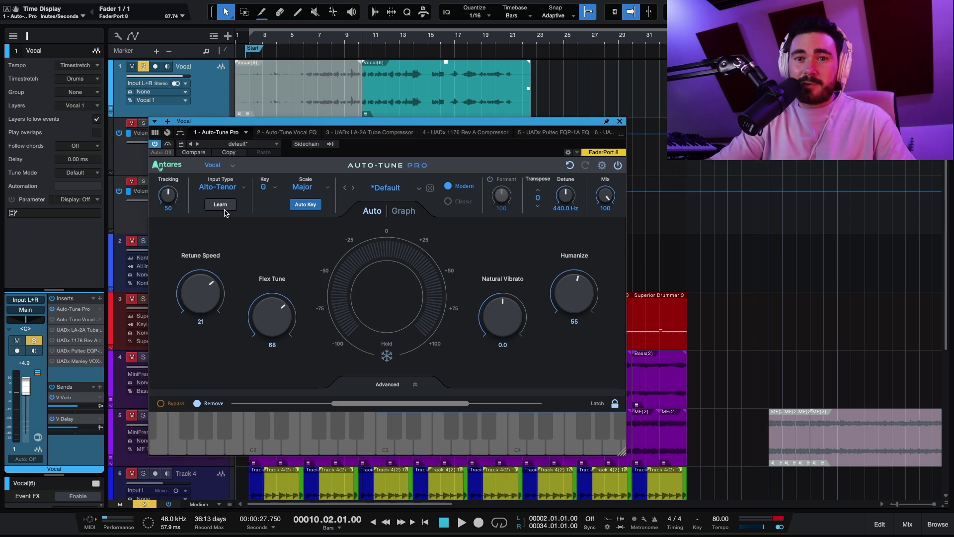
{"action": "key", "text": "space"}
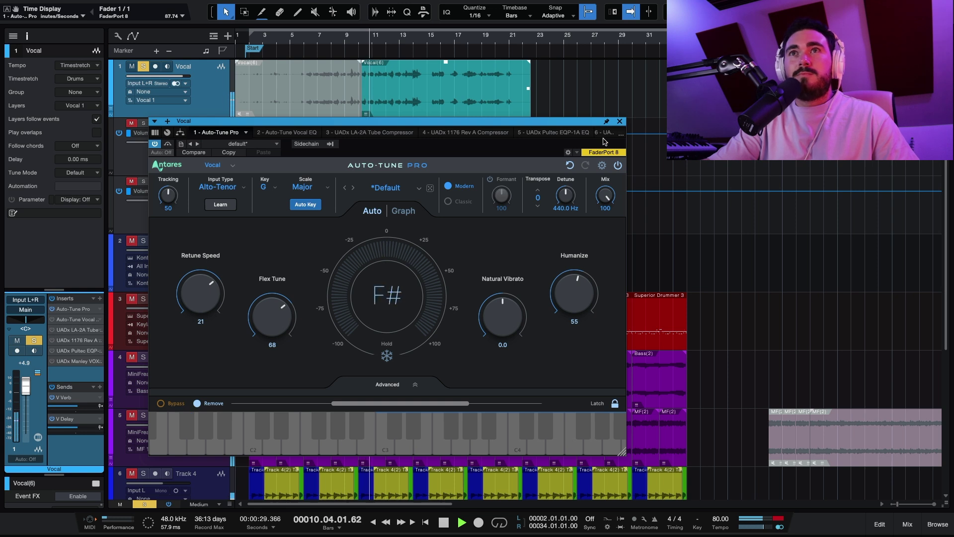
{"action": "key", "text": "space"}
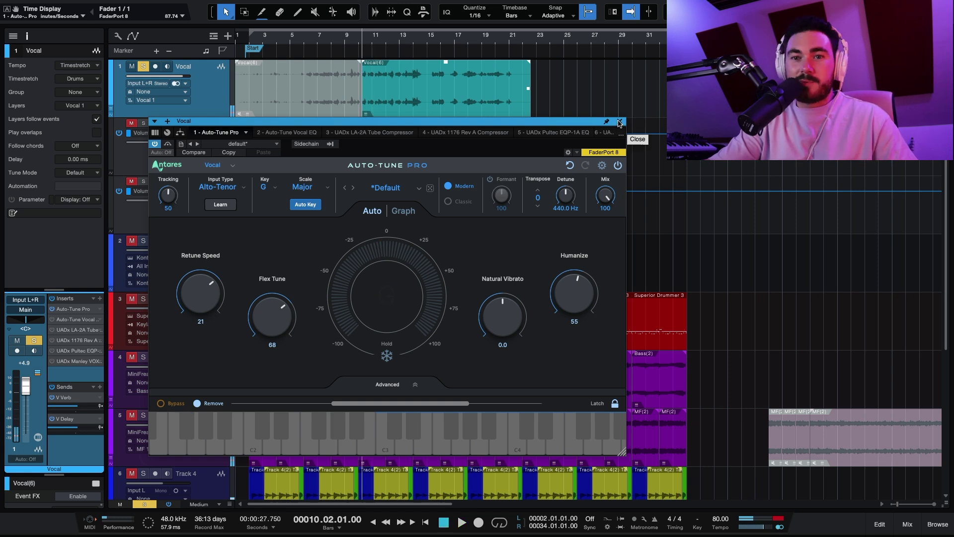
Enable Auto-Tune Vocal EQ on the Vocal track and compare the playing vocal with the EQ bypassed and active.
{"action": "left_click", "coordinate": [268, 132]}
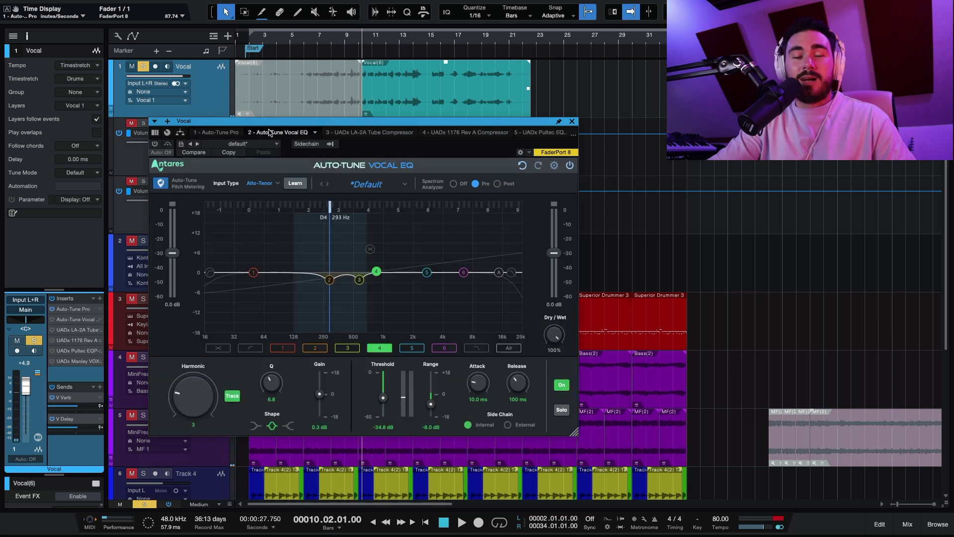
{"action": "left_click", "coordinate": [154, 144]}
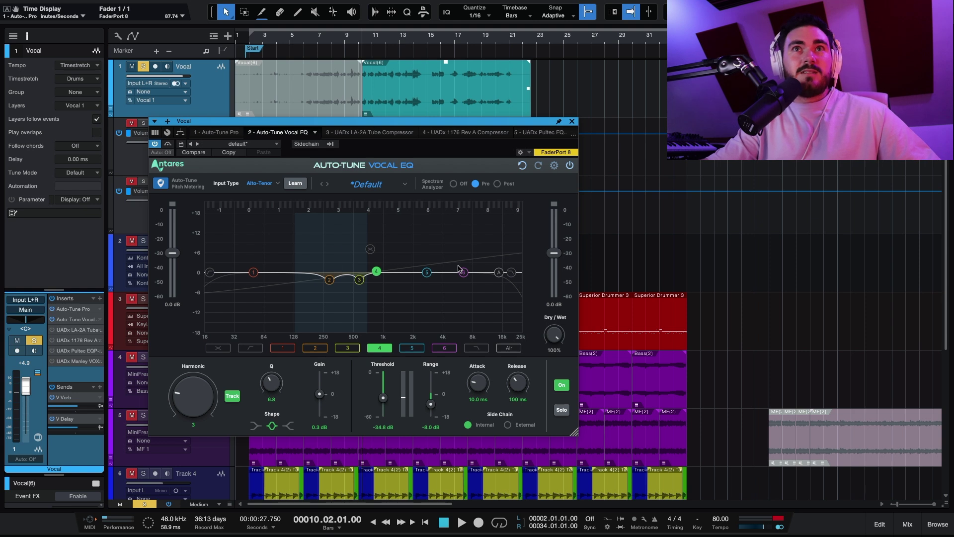
{"action": "key", "text": "space"}
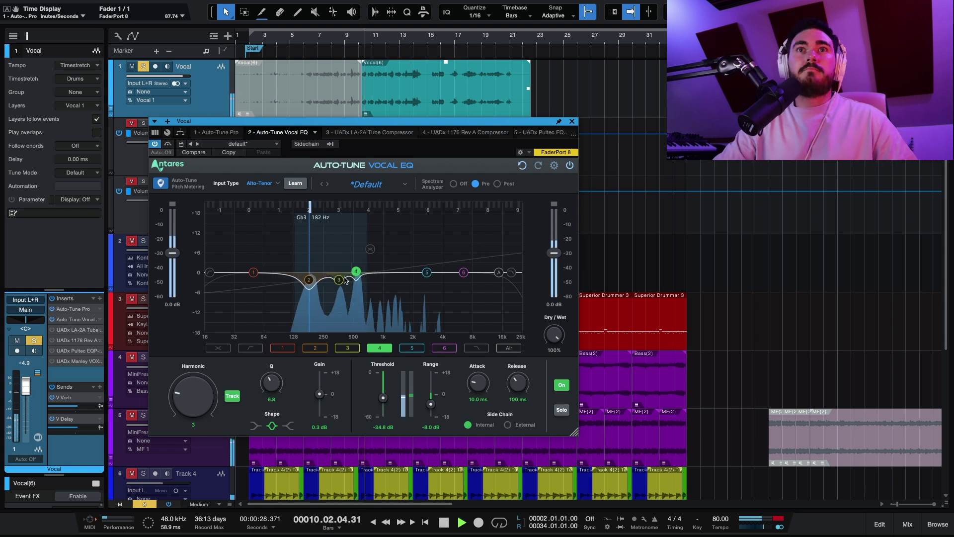
{"action": "left_click", "coordinate": [168, 144]}
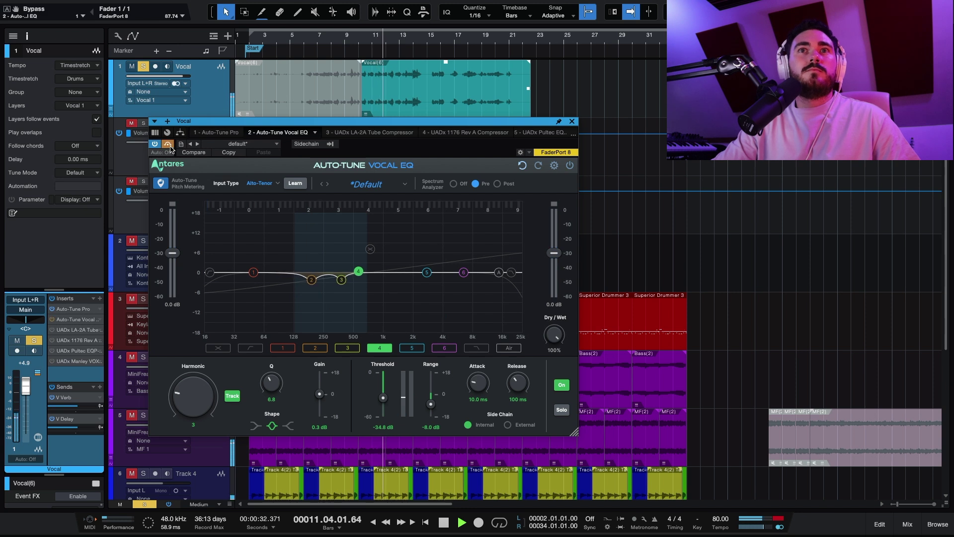
{"action": "left_click", "coordinate": [168, 145]}
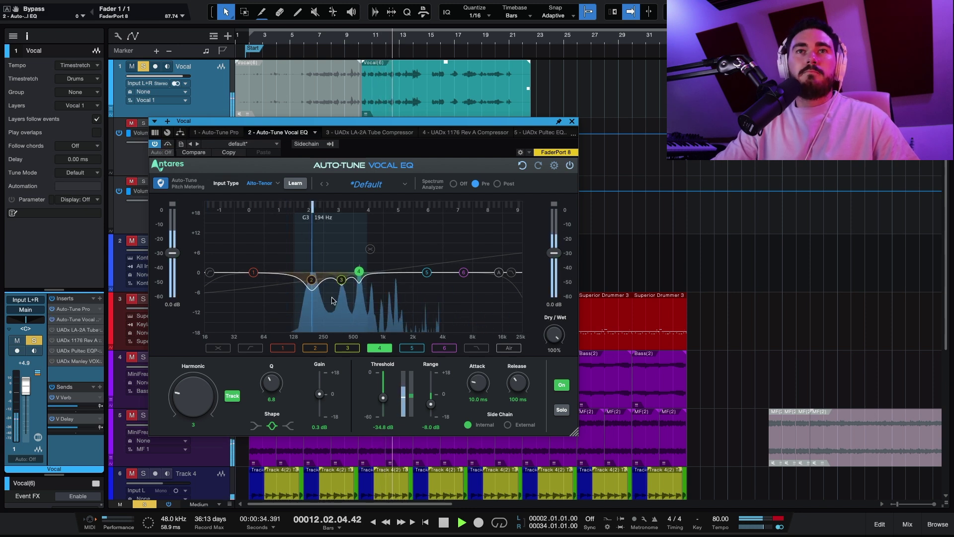
{"action": "key", "text": "space"}
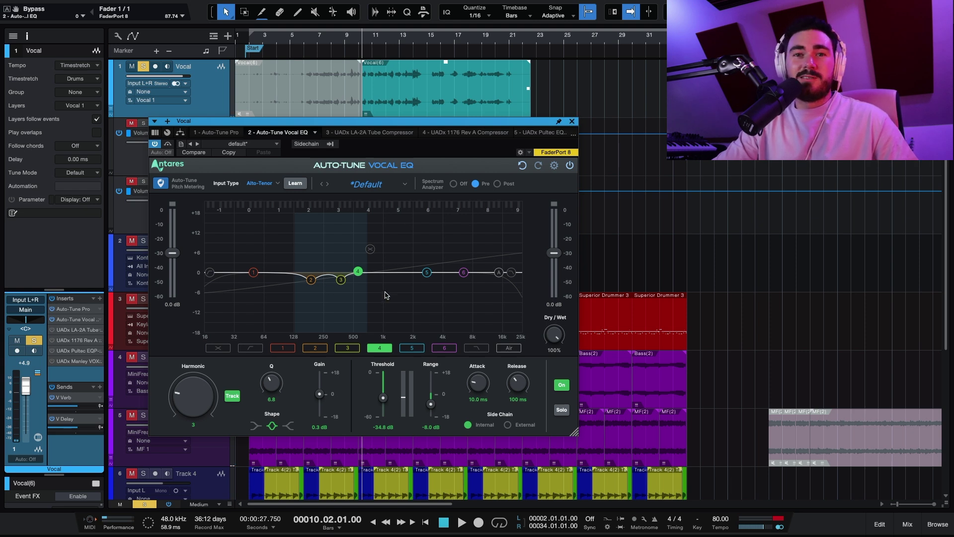
Reset the Vocal channel fader to 0 dB and enable the UADx LA-2A Tube Compressor during playback.
{"action": "left_click", "coordinate": [366, 133]}
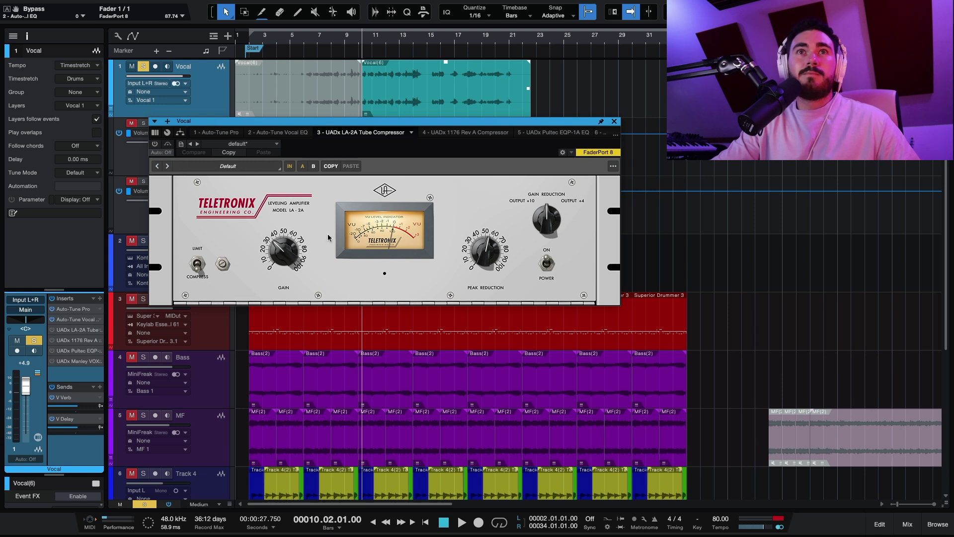
{"action": "left_click", "coordinate": [30, 363], "text": "alt"}
{"action": "key", "text": "space"}
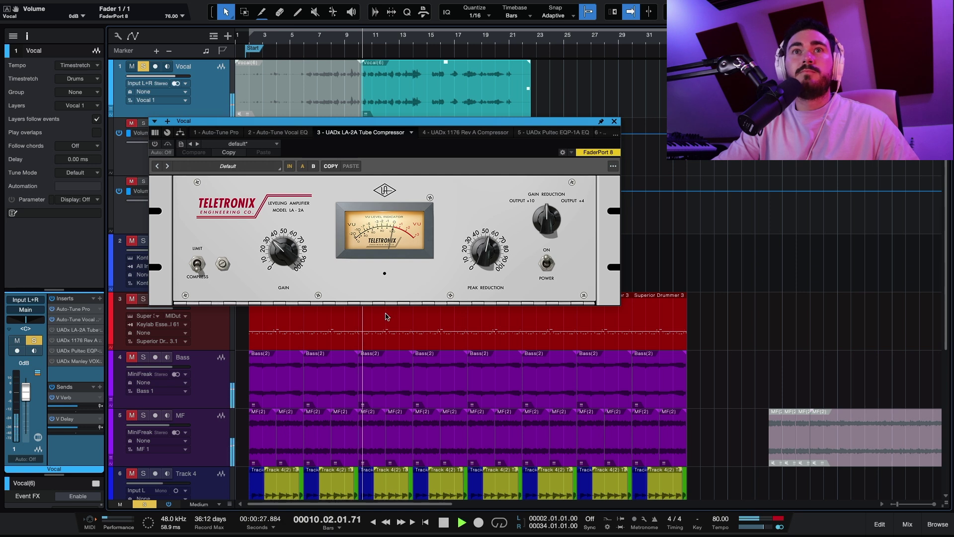
{"action": "left_click", "coordinate": [154, 143]}
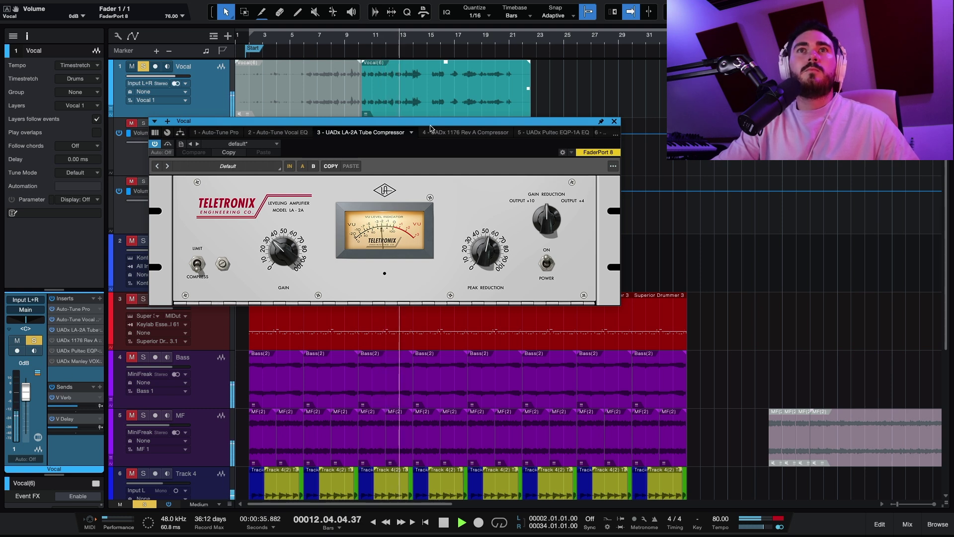
Compare the playing vocal with the LA-2A compressor bypassed and active, and stop playback.
{"action": "left_click_drag", "start_coordinate": [431, 123], "coordinate": [422, 149]}
{"action": "left_click", "coordinate": [159, 169]}
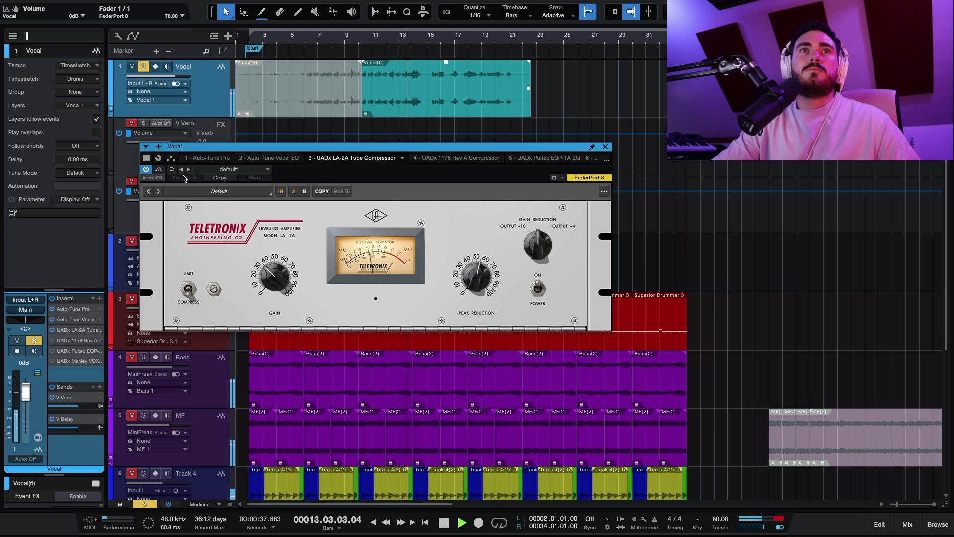
{"action": "left_click", "coordinate": [159, 169]}
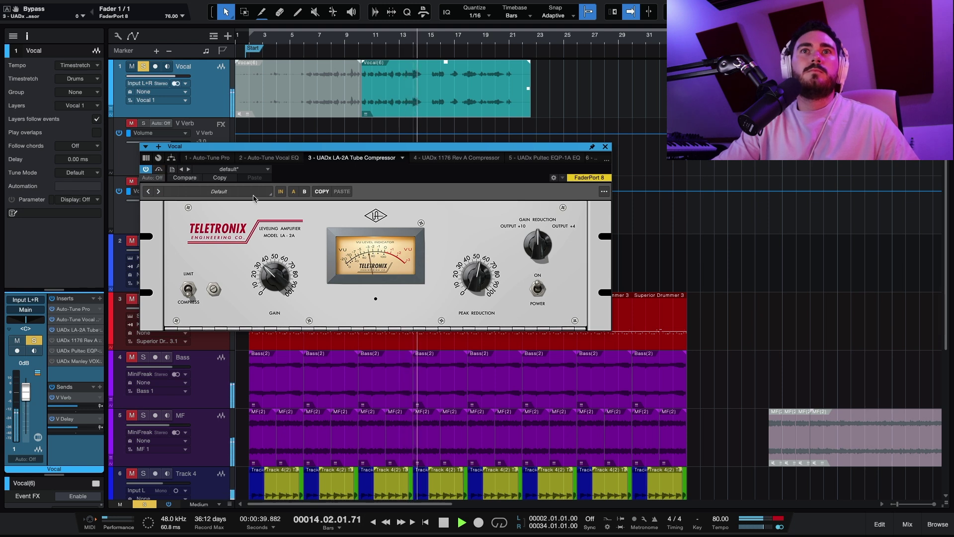
{"action": "key", "text": "space"}
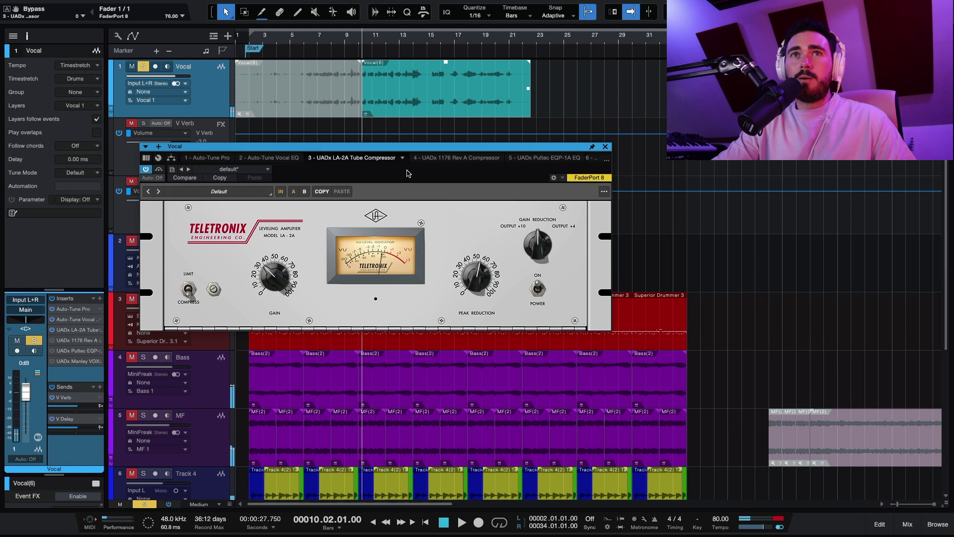
Enable the UADx 1176 Rev A Compressor on the Vocal track and audition the soloed vocal through it.
{"action": "left_click", "coordinate": [444, 158]}
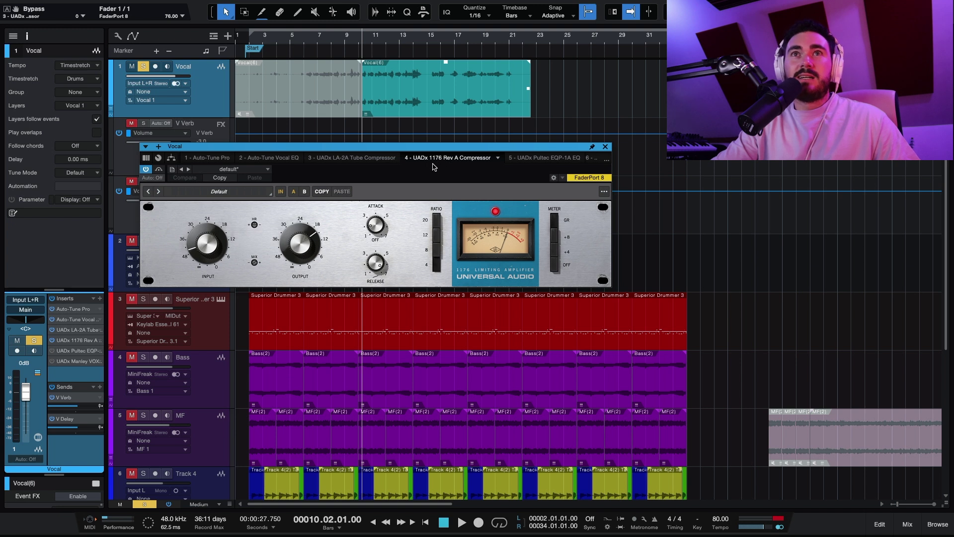
{"action": "key", "text": "space"}
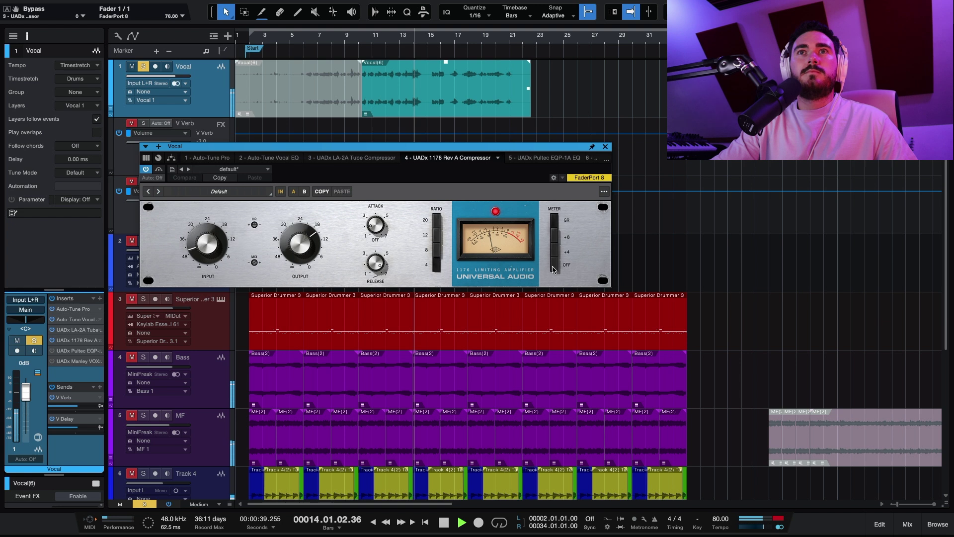
{"action": "key", "text": "space"}
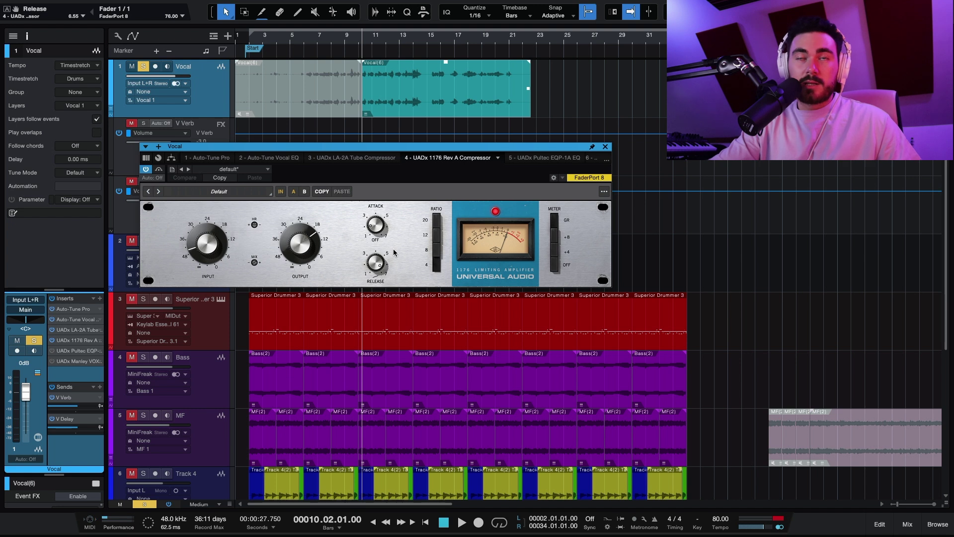
Review the LA-2A and 1176 settings and compare the soloed vocal with all inserts bypassed and active.
{"action": "left_click", "coordinate": [356, 158]}
{"action": "left_click", "coordinate": [430, 158]}
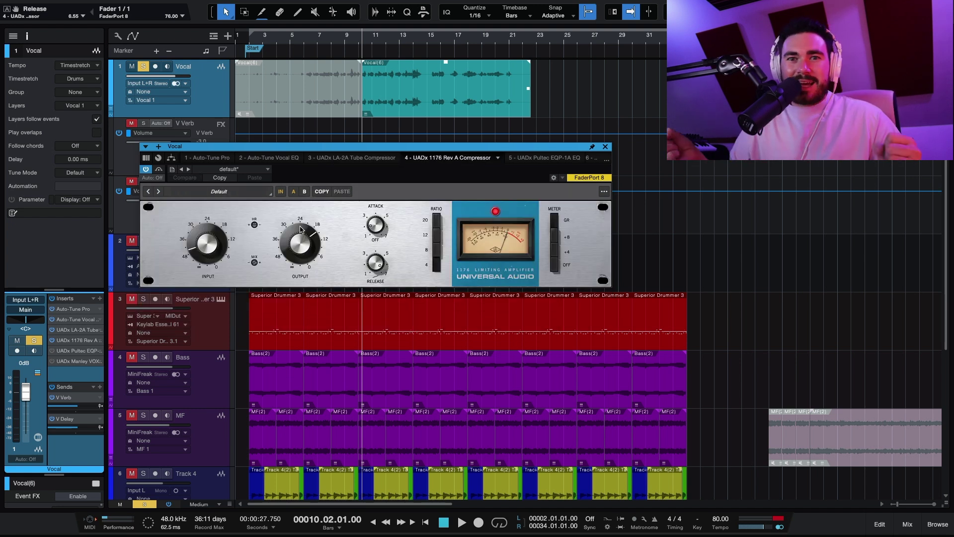
{"action": "key", "text": "space"}
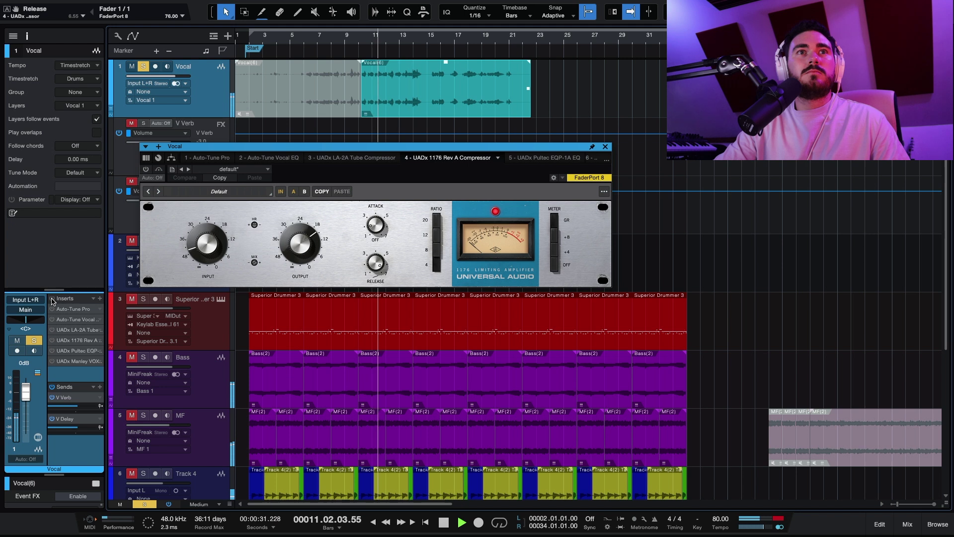
{"action": "key", "text": "space"}
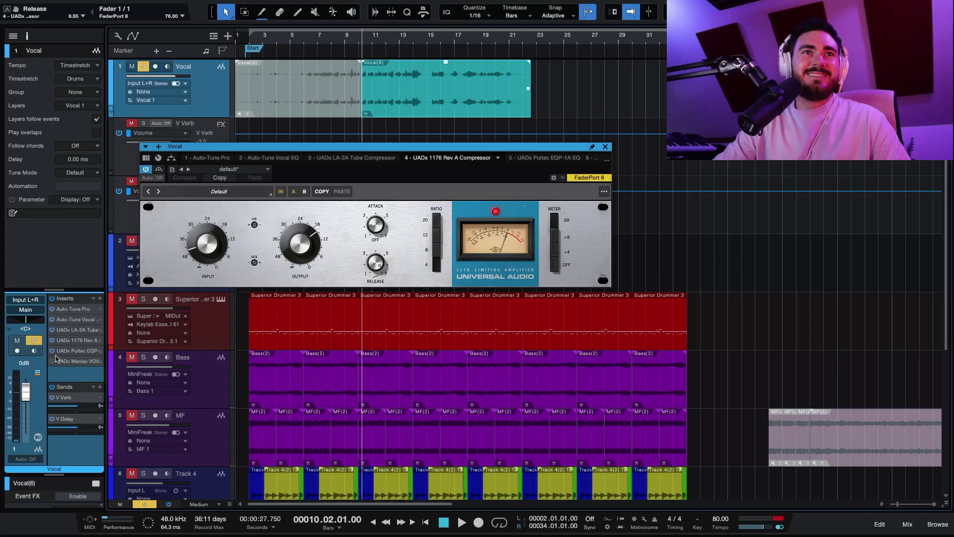
Enable the UADx Pultec EQP-1A EQ on the Vocal track and compare the playing vocal with it bypassed and active.
{"action": "left_click", "coordinate": [64, 351]}
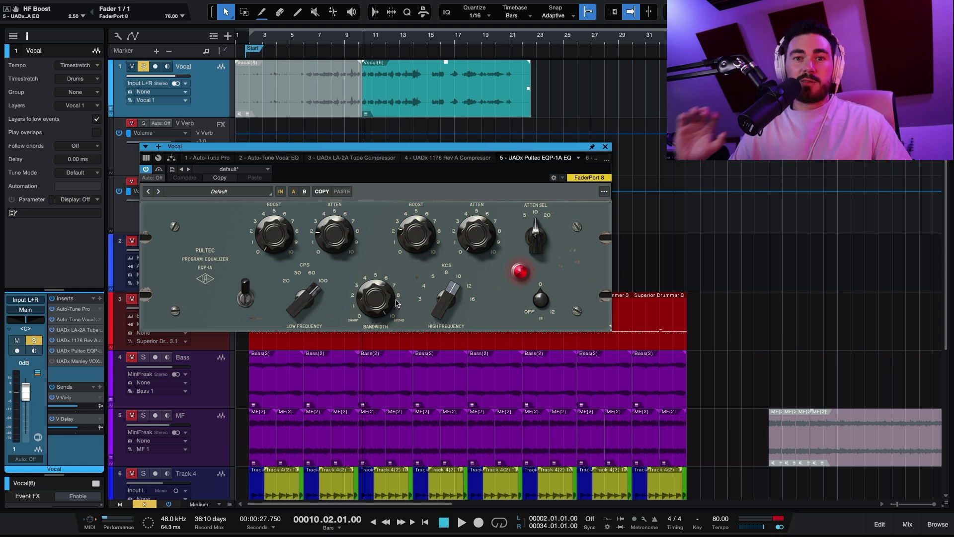
{"action": "key", "text": "space"}
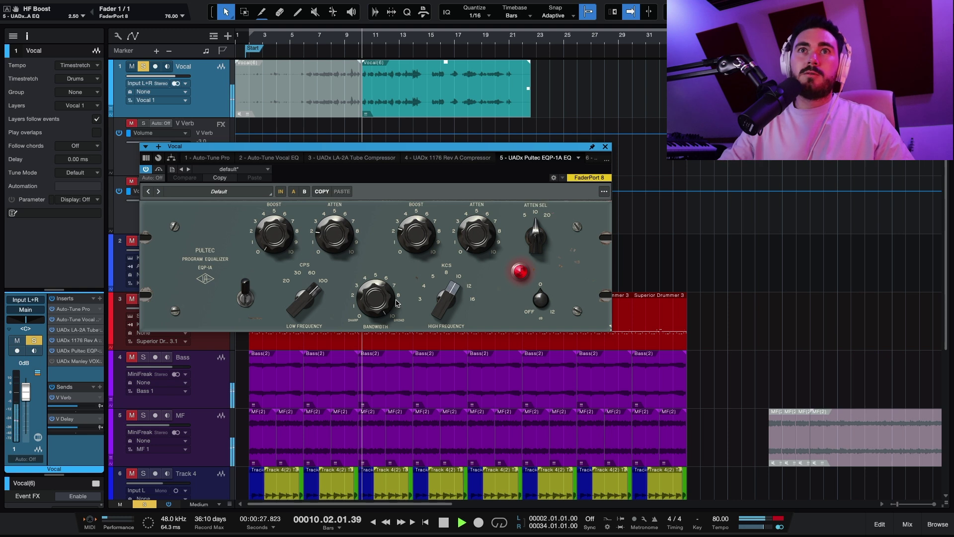
{"action": "left_click", "coordinate": [159, 171]}
{"action": "left_click", "coordinate": [159, 171]}
{"action": "key", "text": "space"}
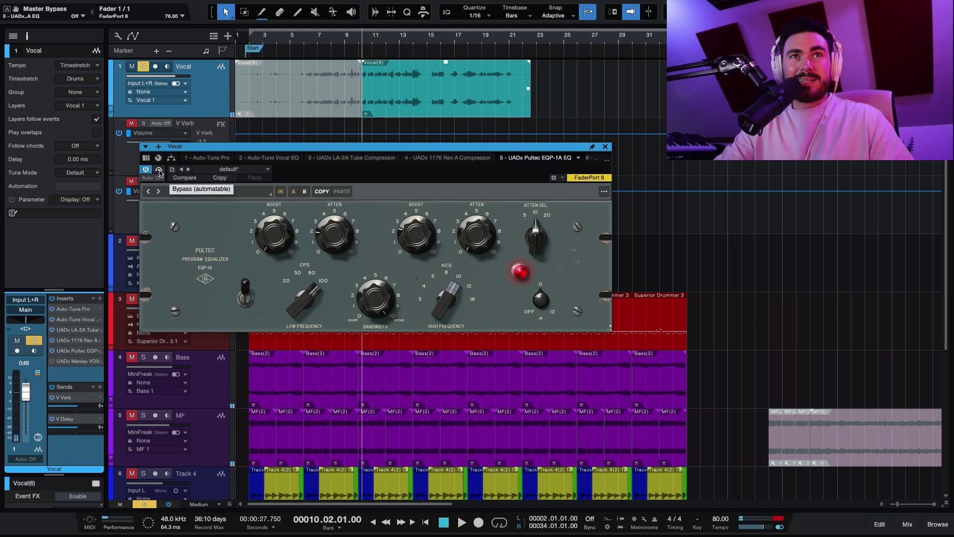
{"action": "key", "text": "space"}
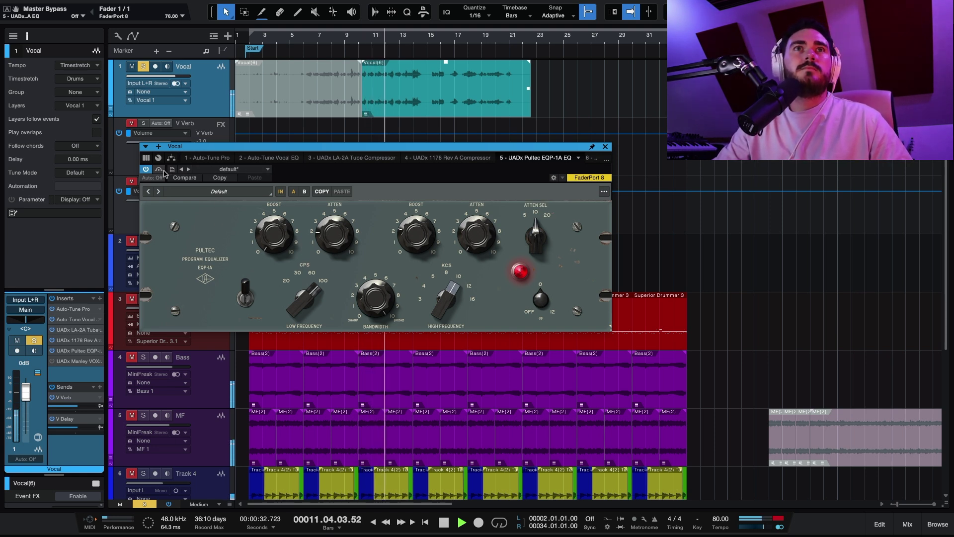
{"action": "key", "text": "space"}
Open and enable the UADx Manley VOXBOX Channel Strip on the Vocal track and reposition its window for a full view.
{"action": "left_click", "coordinate": [77, 359]}
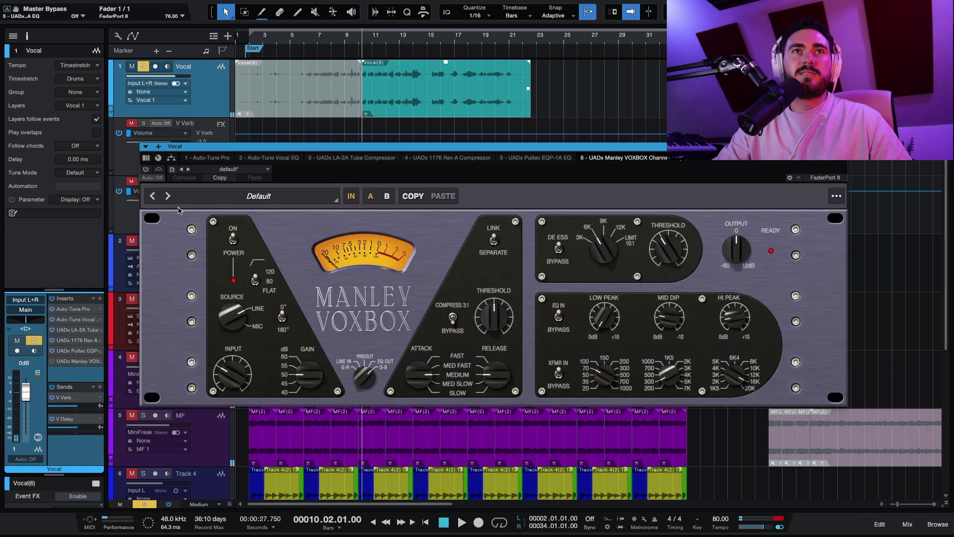
{"action": "left_click_drag", "start_coordinate": [233, 151], "coordinate": [221, 145]}
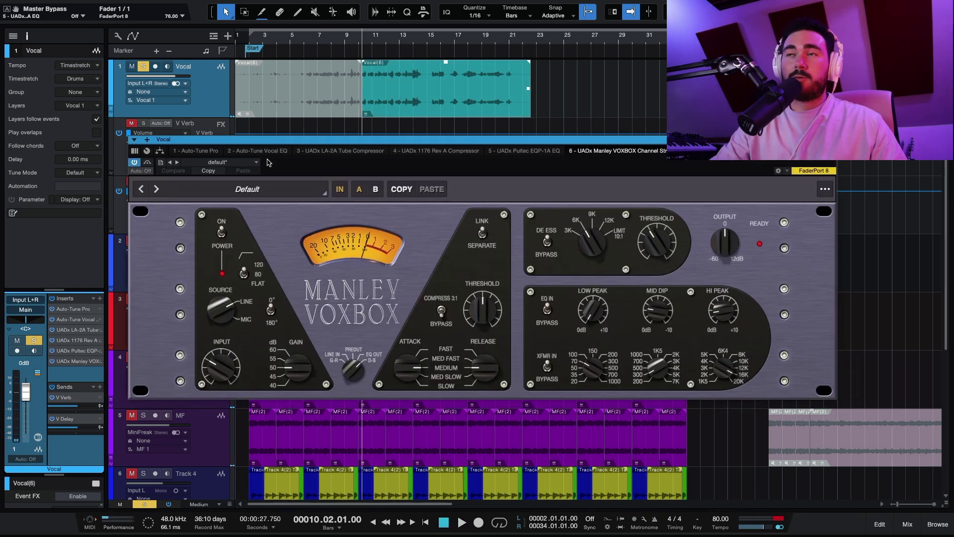
{"action": "left_click_drag", "start_coordinate": [426, 141], "coordinate": [327, 186]}
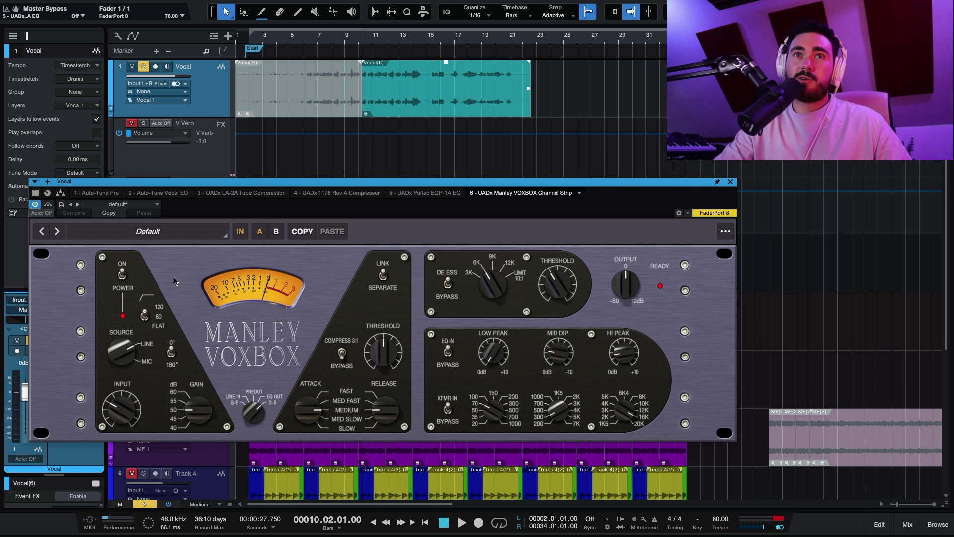
{"action": "left_click_drag", "start_coordinate": [293, 182], "coordinate": [355, 171]}
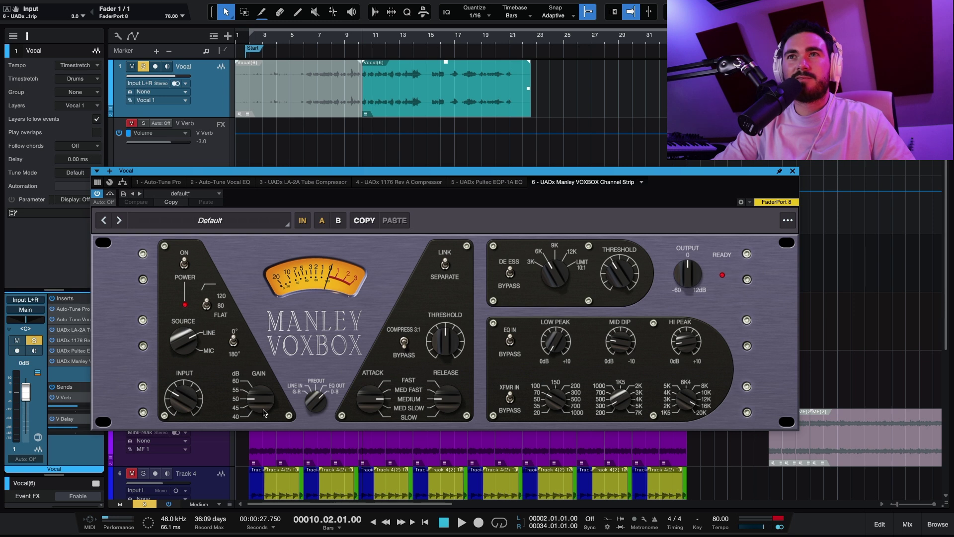
Play the vocal while checking the VOXBOX input level, switching its meter to Pre Out and then DS.
{"action": "key", "text": "space"}
{"action": "mouse_move", "coordinate": [197, 395]}
{"action": "left_mouse_down"}
{"action": "mouse_move", "coordinate": [201, 380]}
{"action": "mouse_move", "coordinate": [201, 395]}
{"action": "left_mouse_up"}
{"action": "key", "text": "space"}
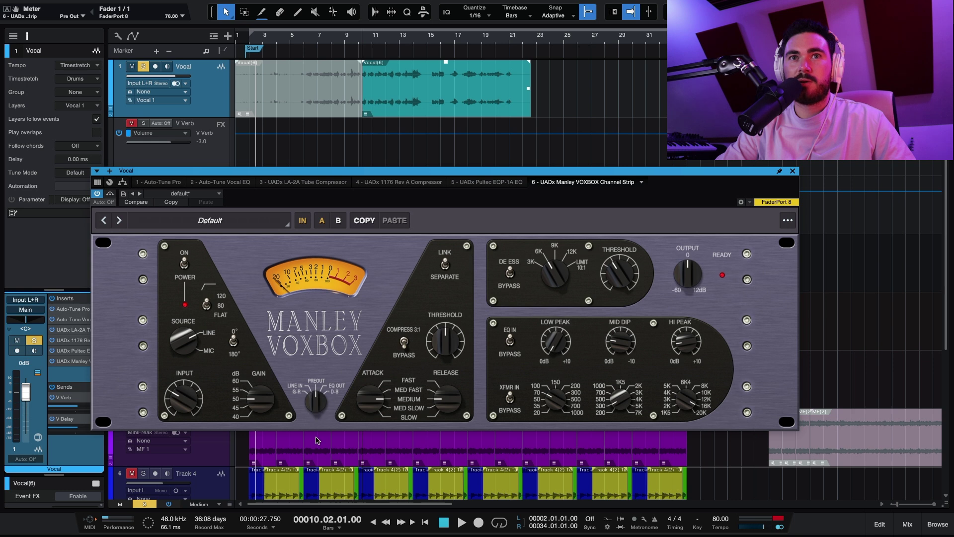
{"action": "key", "text": "space"}
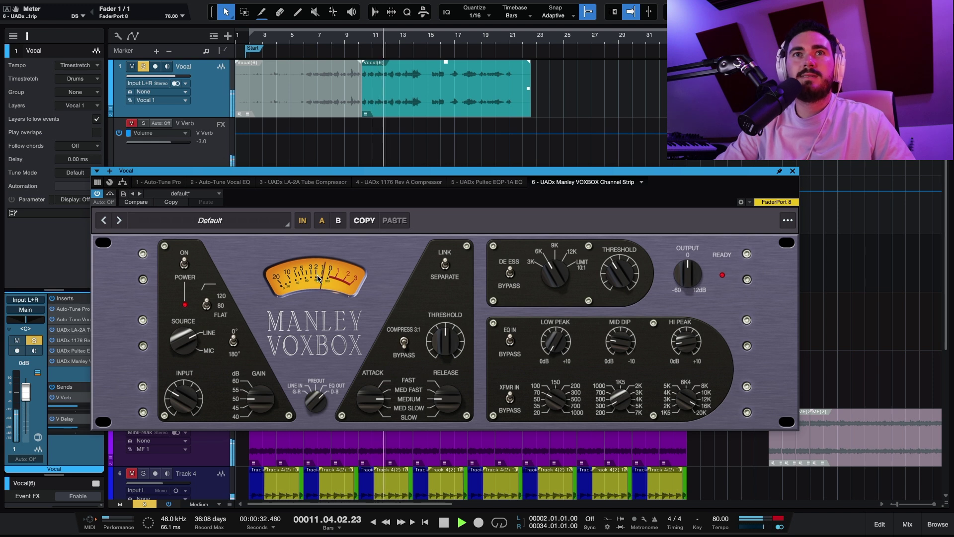
{"action": "key", "text": "space"}
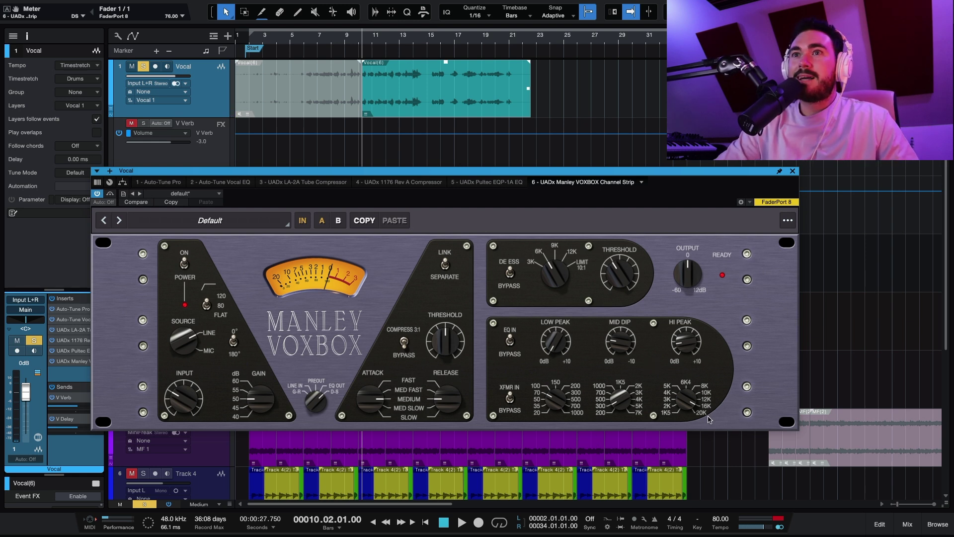
Set the VOXBOX compressor threshold to 5.7, adjust its attack, and compare the playing vocal with the plugin bypassed and active.
{"action": "left_click", "coordinate": [685, 349]}
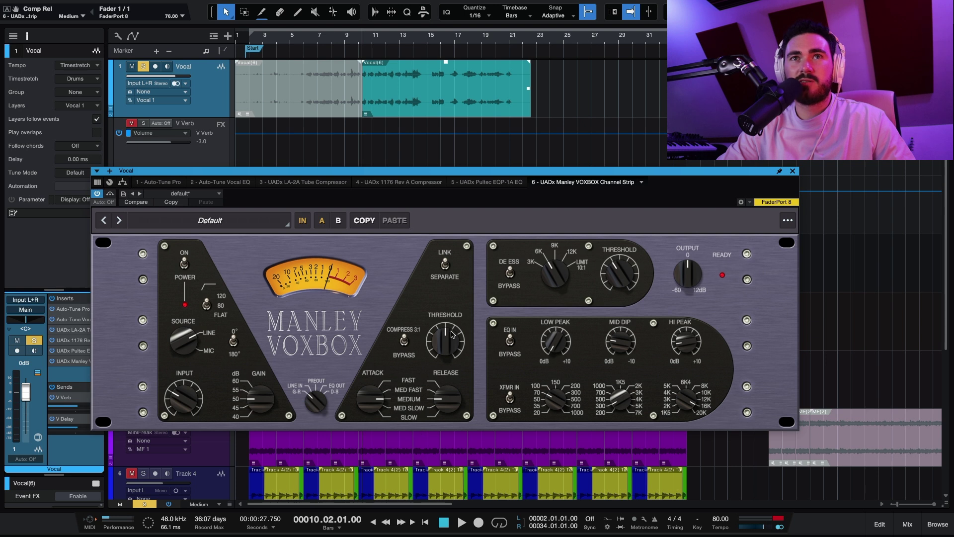
{"action": "mouse_move", "coordinate": [447, 343]}
{"action": "left_mouse_down"}
{"action": "mouse_move", "coordinate": [473, 243]}
{"action": "mouse_move", "coordinate": [440, 351]}
{"action": "left_mouse_up"}
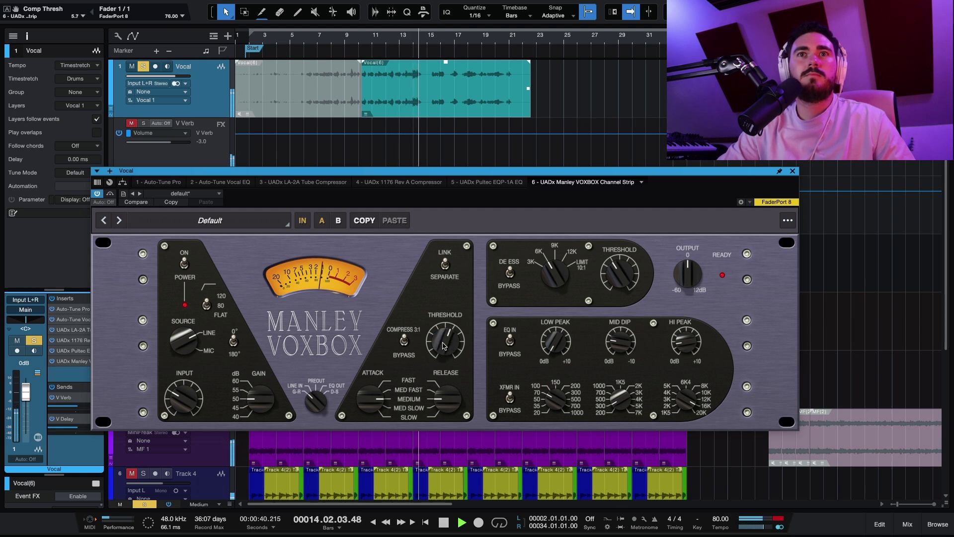
{"action": "key", "text": "space"}
{"action": "key", "text": "space"}
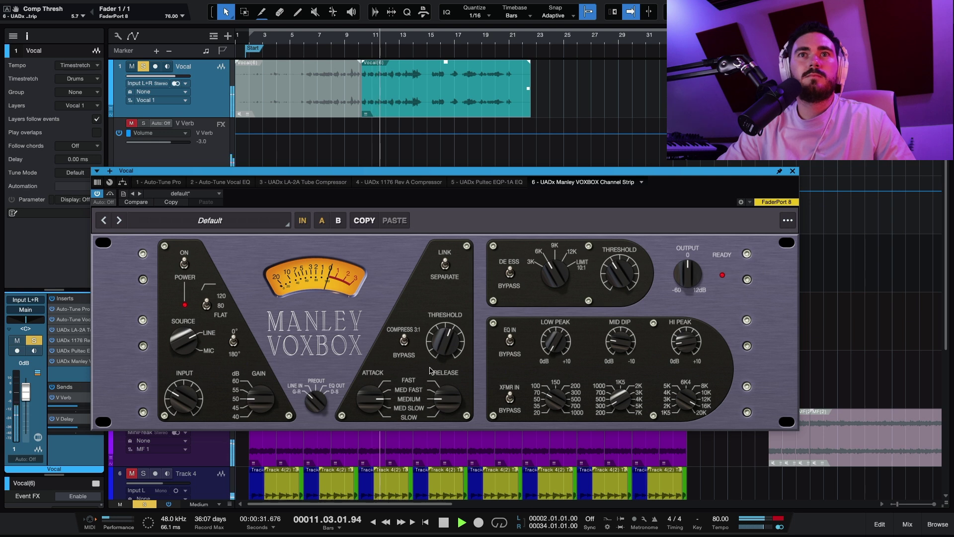
{"action": "left_click_drag", "start_coordinate": [368, 384], "coordinate": [370, 390]}
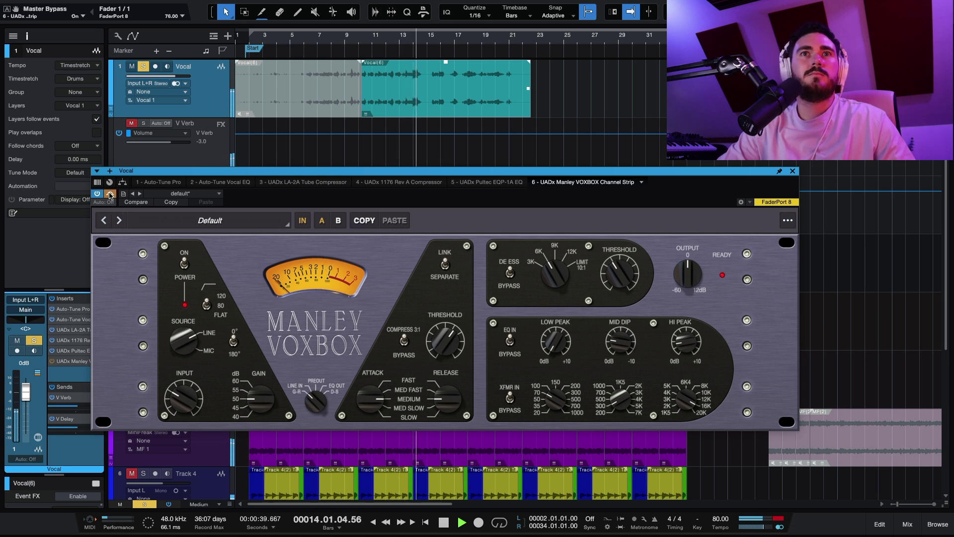
{"action": "key", "text": "space"}
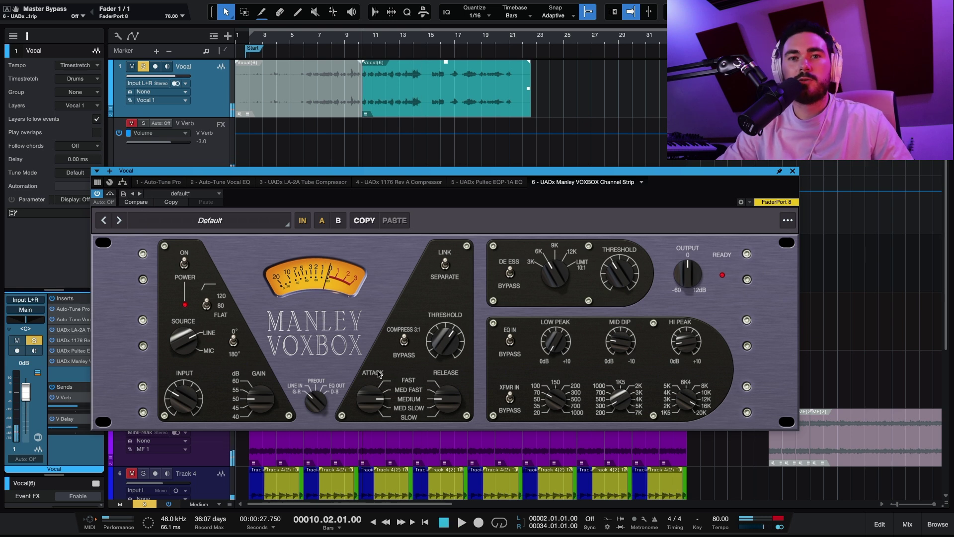
Close the VOXBOX and audition the soloed vocal through the complete insert chain.
{"action": "key", "text": "ctrl+w"}
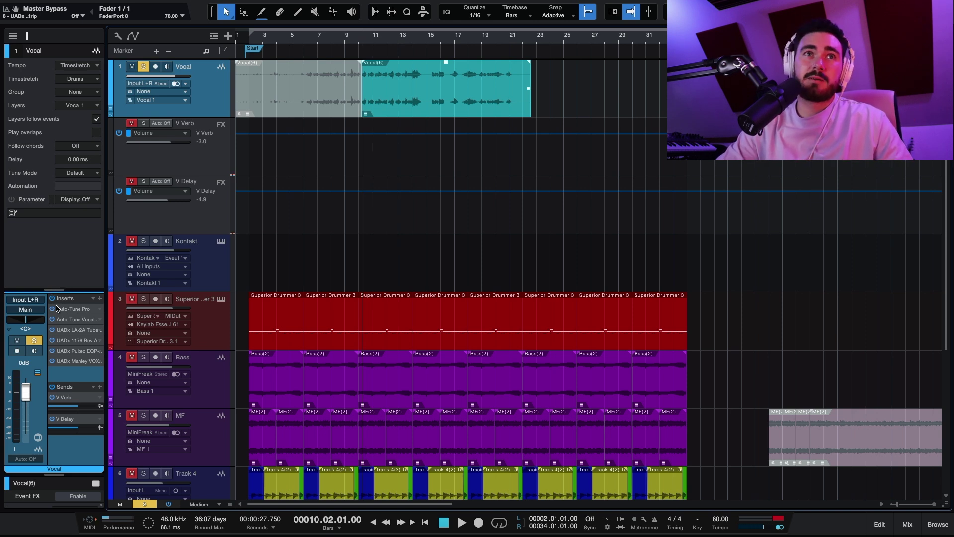
{"action": "key", "text": "space"}
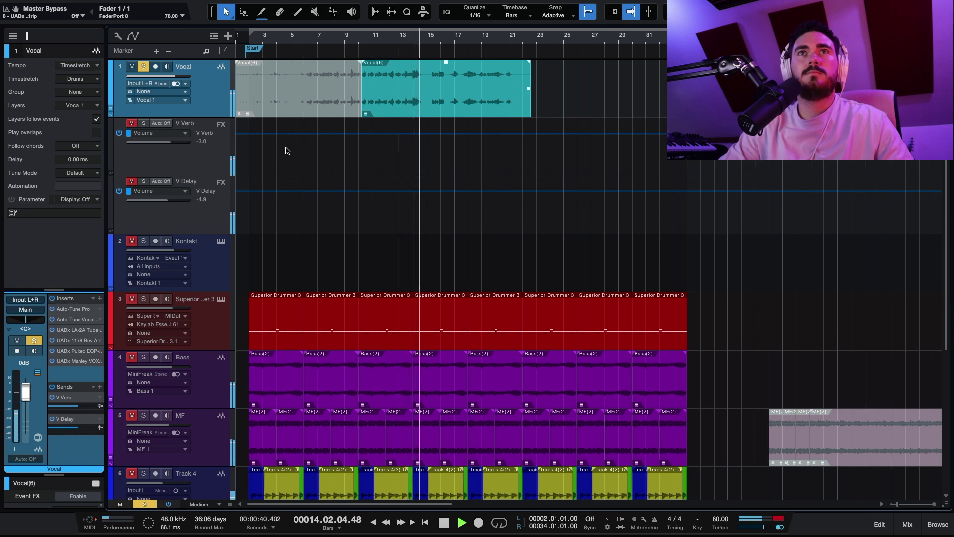
{"action": "key", "text": "space"}
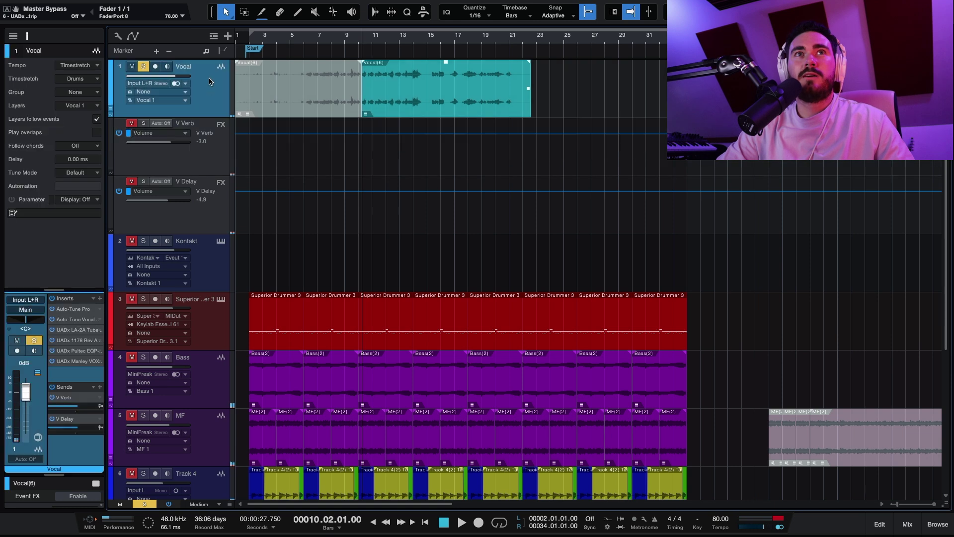
Examine the UADx Lexicon 224 reverb and its vocal presets on the V Verb channel, plus the Pro-Q 3 low-cut curve.
{"action": "left_click", "coordinate": [212, 163]}
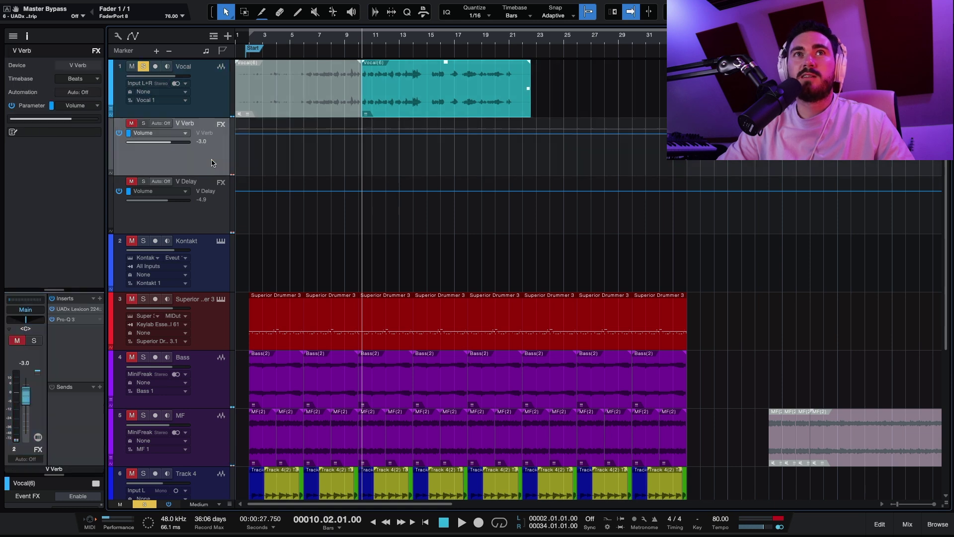
{"action": "left_click", "coordinate": [84, 310]}
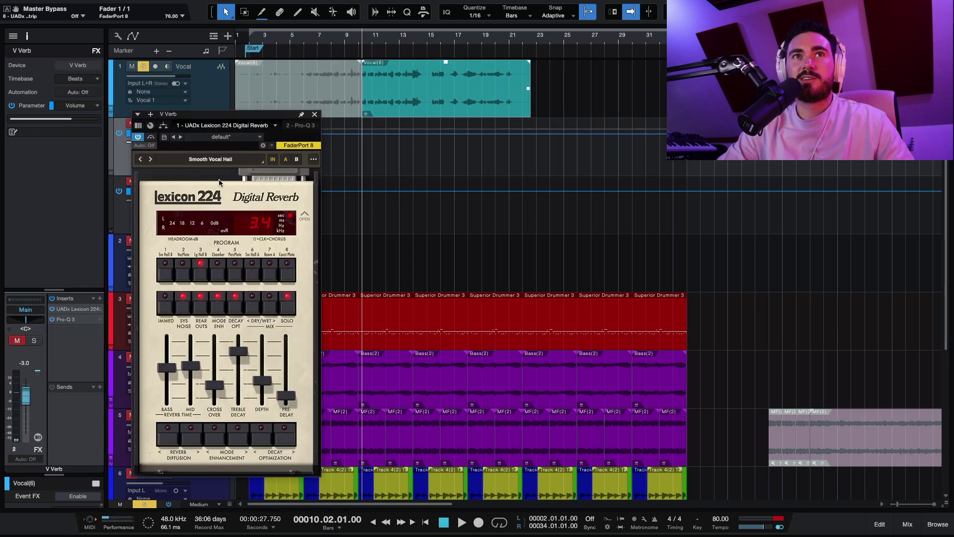
{"action": "left_click", "coordinate": [221, 161]}
{"action": "left_click", "coordinate": [125, 256]}
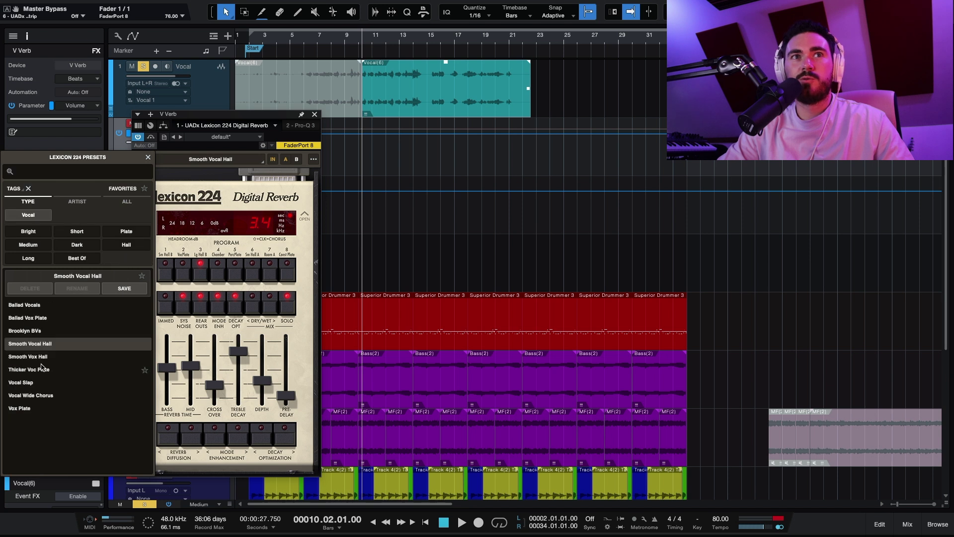
{"action": "left_click", "coordinate": [148, 157]}
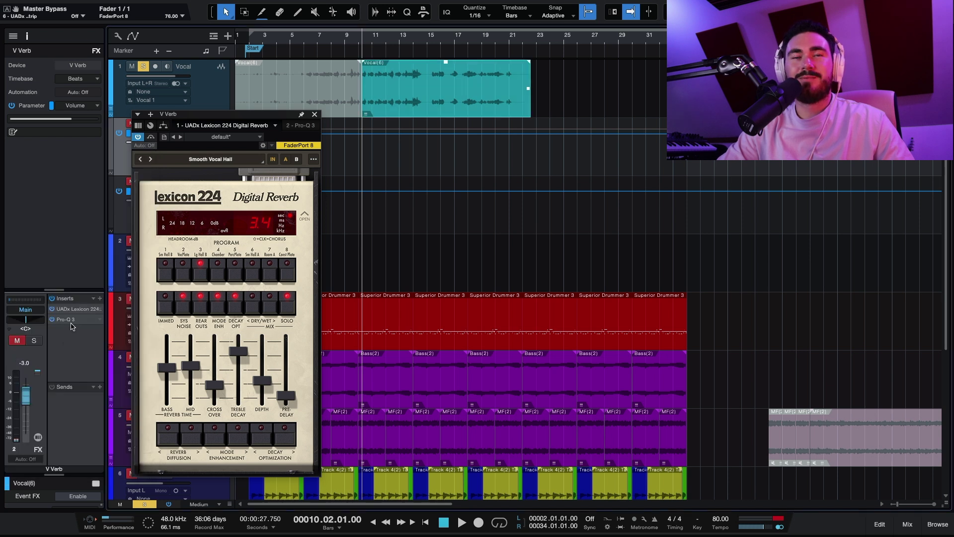
{"action": "left_click", "coordinate": [70, 321]}
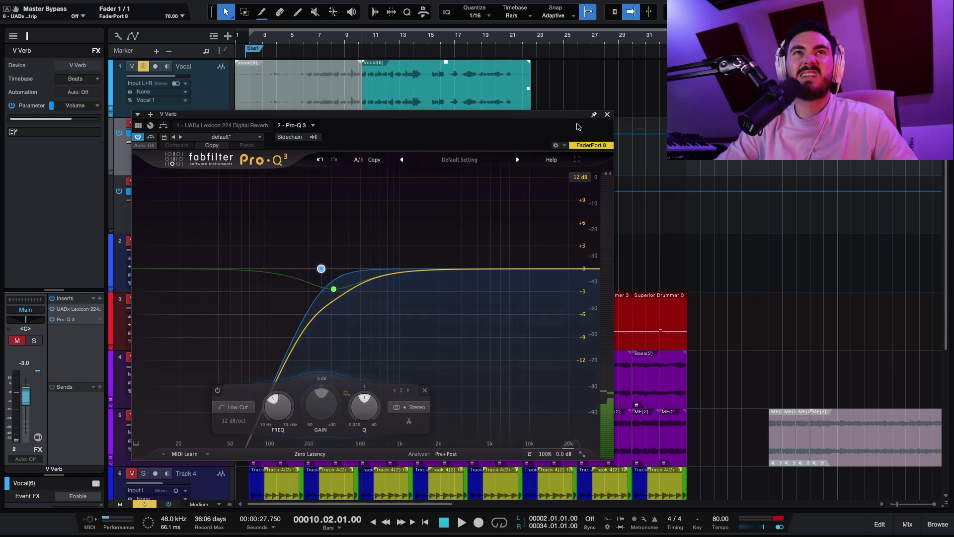
{"action": "left_click", "coordinate": [607, 113]}
Unmute and solo the V Verb channel and audition the vocal with the Lexicon 224 Smooth Vocal Hall reverb.
{"action": "key", "text": "space"}
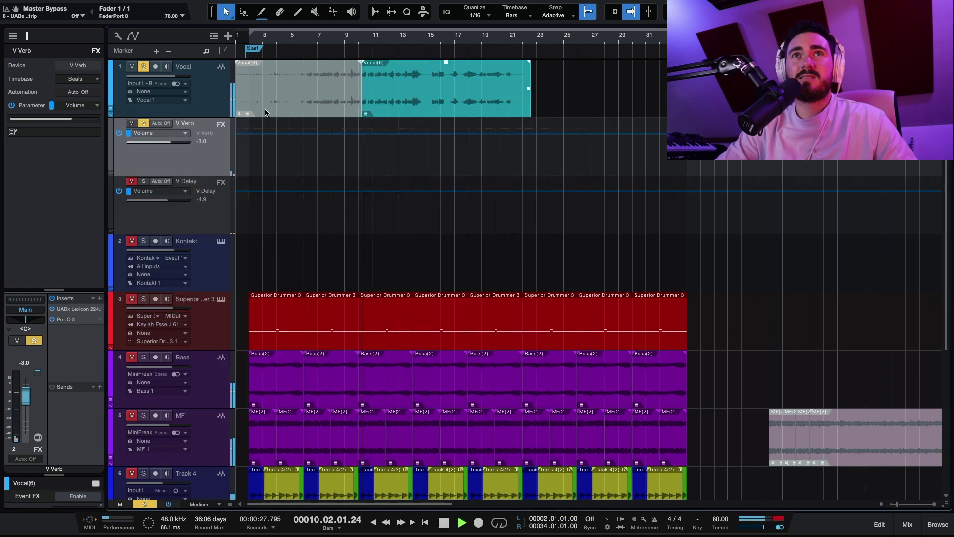
{"action": "left_click", "coordinate": [77, 309]}
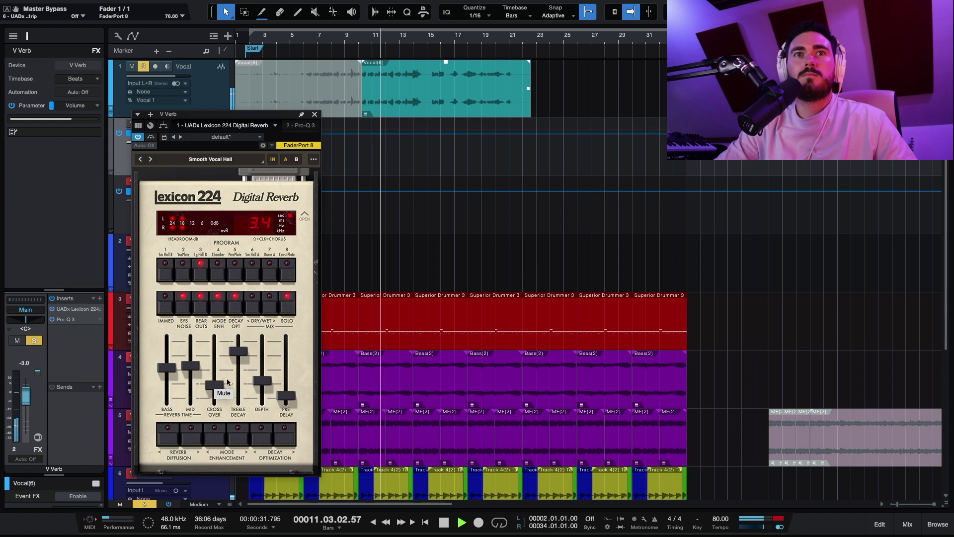
{"action": "key", "text": "space"}
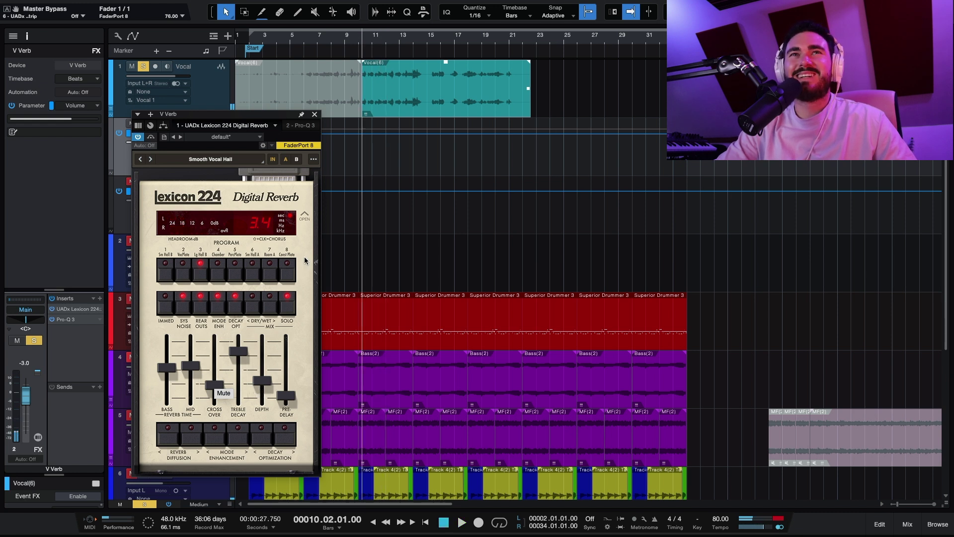
{"action": "left_click", "coordinate": [314, 114]}
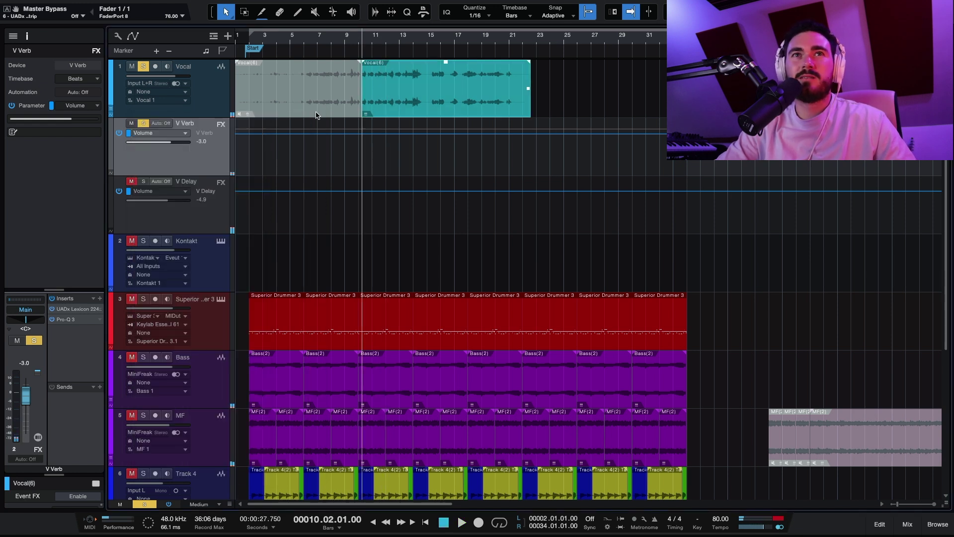
Select the V Delay channel, unmute it and solo it alongside the Vocal and V Verb tracks.
{"action": "left_click", "coordinate": [222, 213]}
{"action": "left_click", "coordinate": [227, 157]}
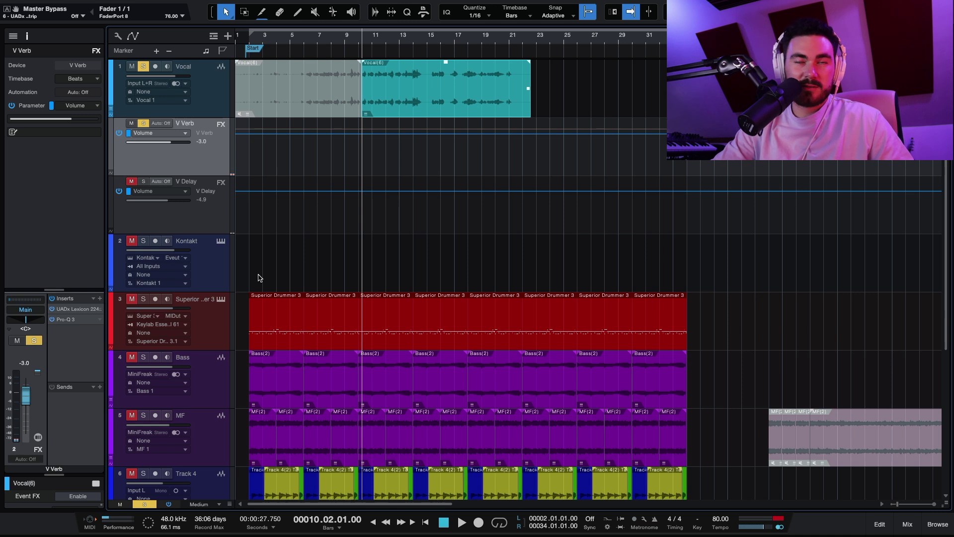
{"action": "left_click", "coordinate": [216, 222]}
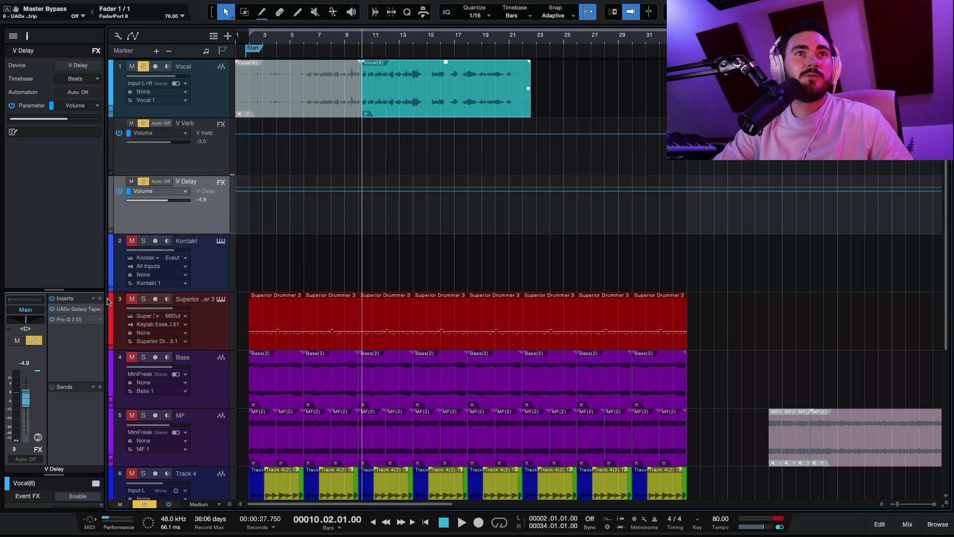
Examine the UADx Galaxy Tape Echo and Pro-Q 3 inserts on the V Delay channel.
{"action": "left_click", "coordinate": [80, 309]}
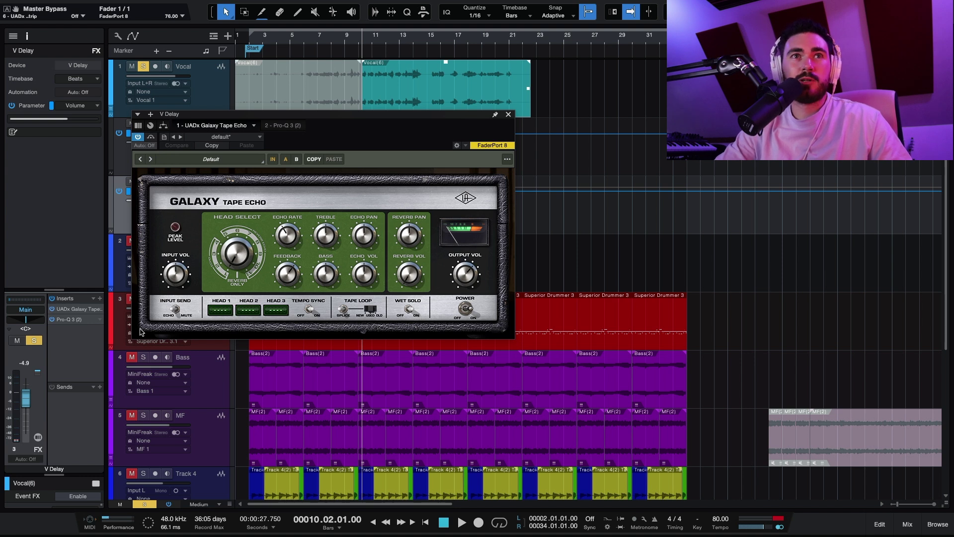
{"action": "left_click", "coordinate": [66, 321]}
{"action": "left_click", "coordinate": [69, 309]}
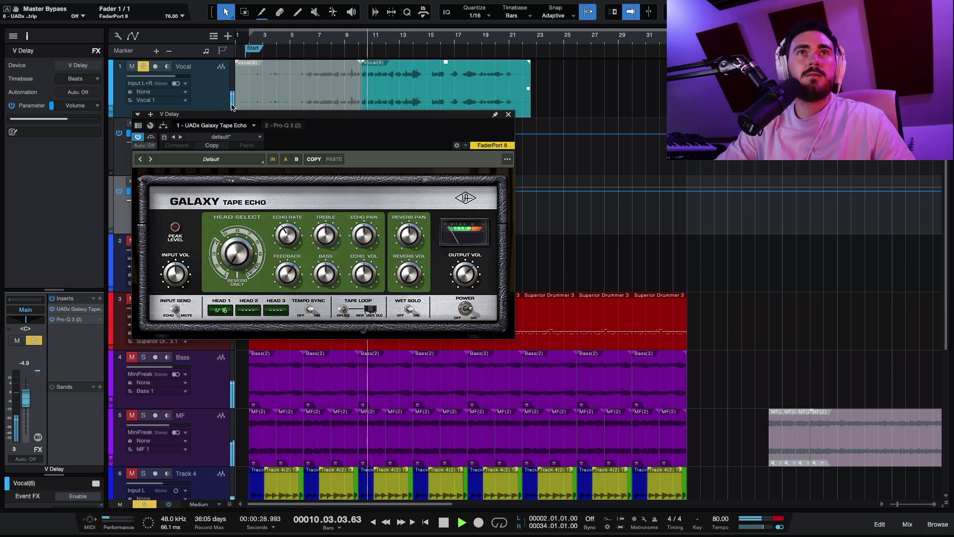
Take V Verb out of solo, audition the vocal with only the Galaxy Tape Echo delay, and close the plug-in.
{"action": "left_click_drag", "start_coordinate": [171, 113], "coordinate": [245, 113]}
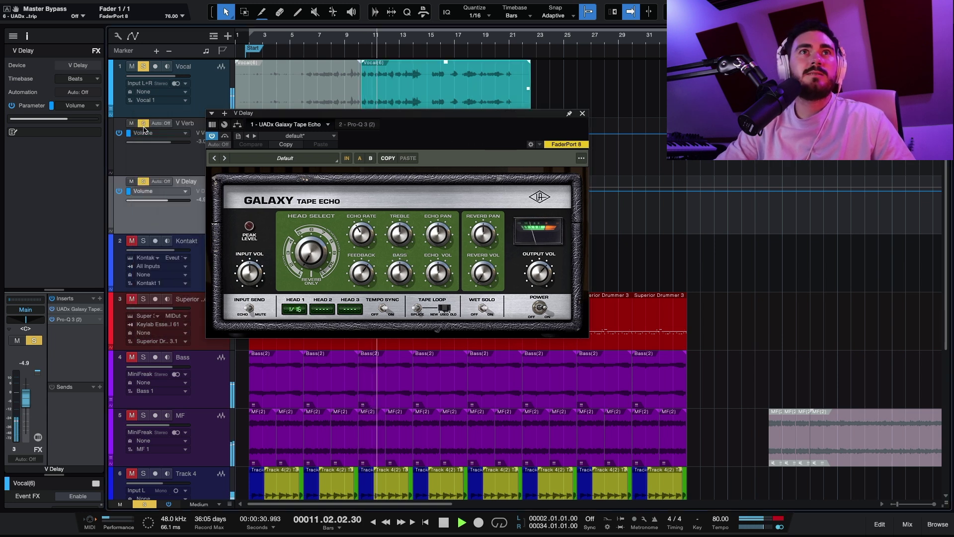
{"action": "left_click", "coordinate": [144, 124]}
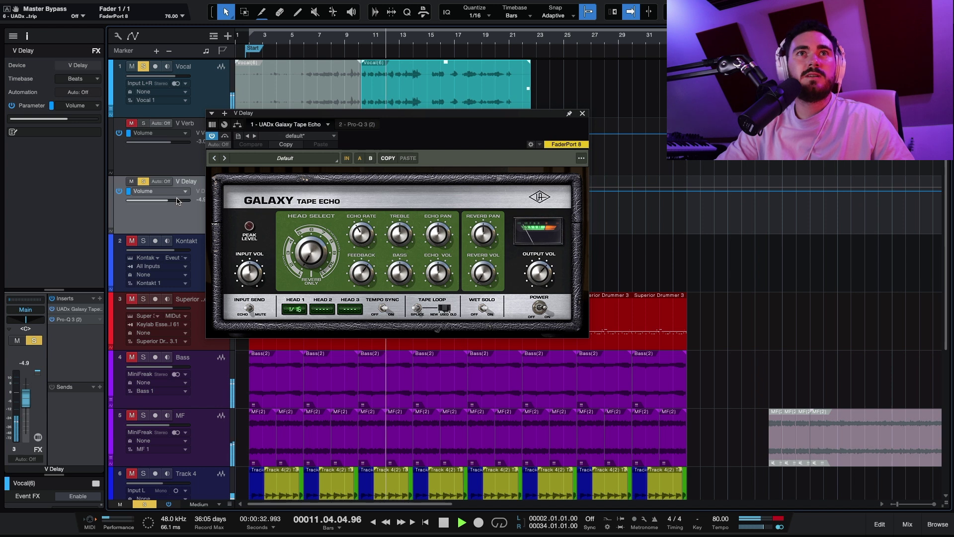
{"action": "key", "text": "space"}
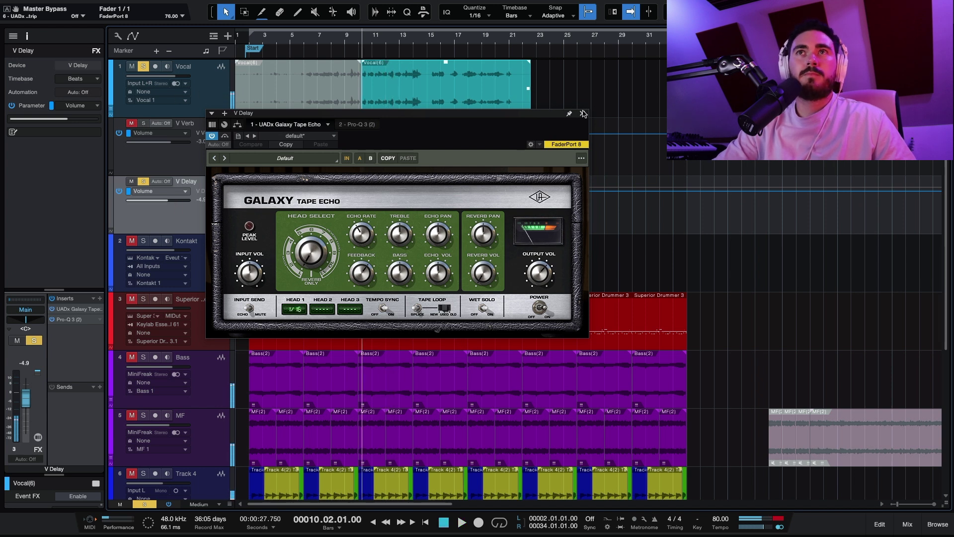
{"action": "left_click", "coordinate": [582, 114]}
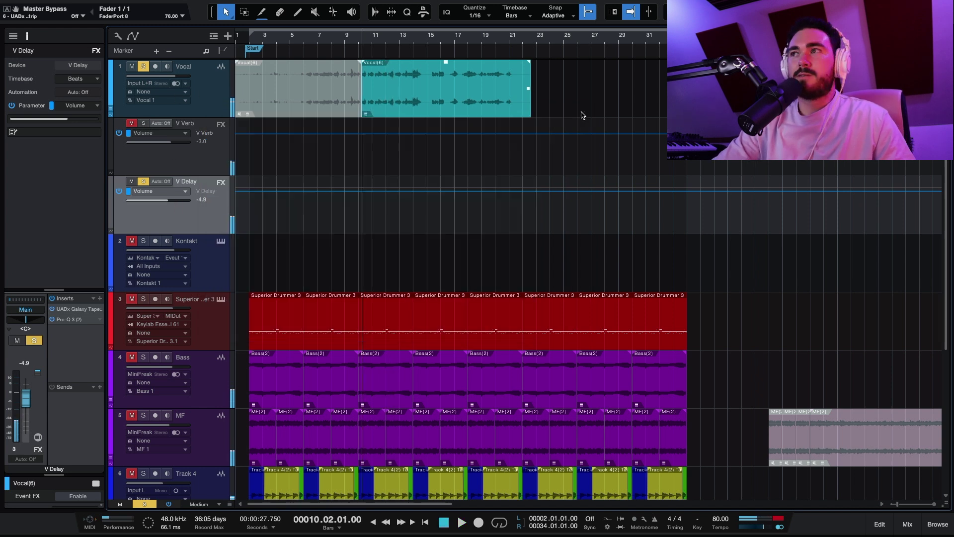
Solo V Verb again and add a Compressor as the third insert on the V Delay channel.
{"action": "left_click", "coordinate": [221, 168]}
{"action": "key", "text": "s"}
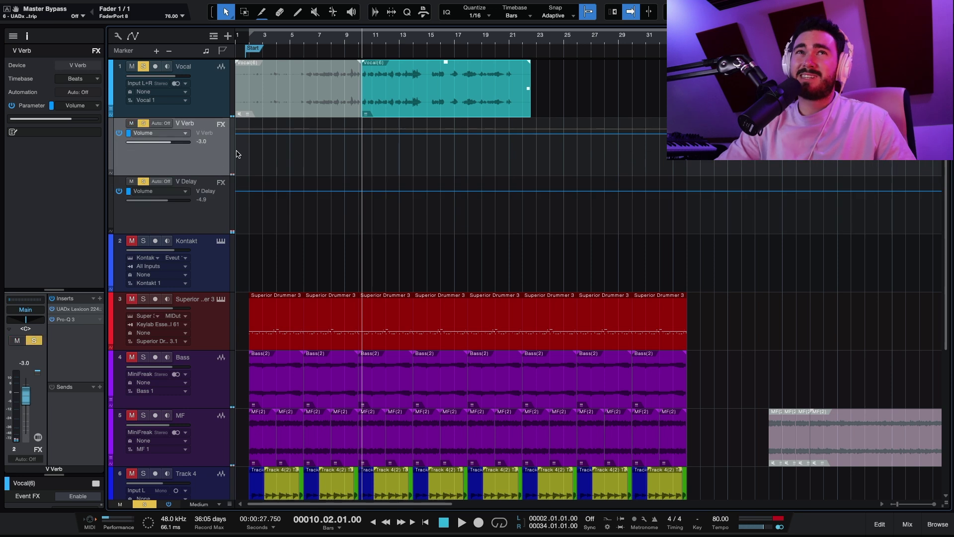
{"action": "left_click", "coordinate": [225, 227]}
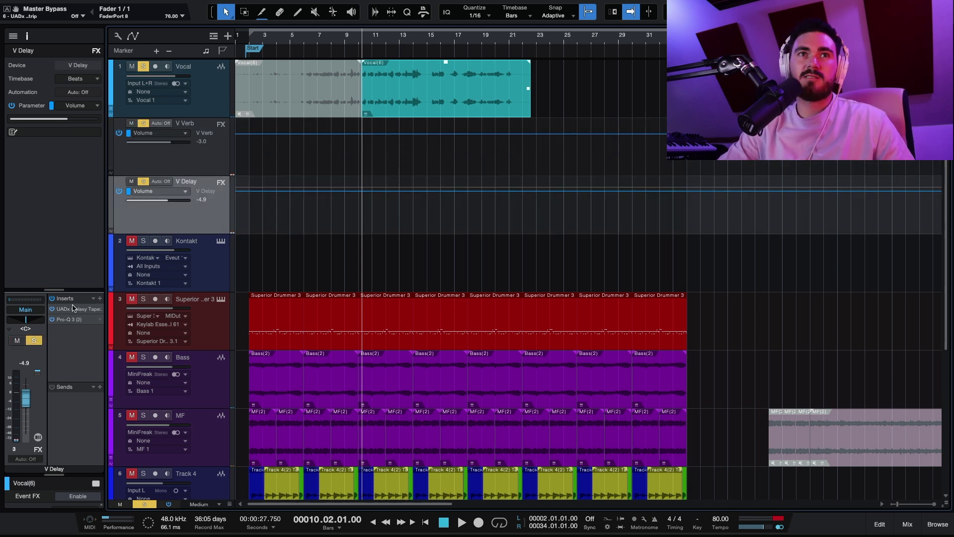
{"action": "left_click", "coordinate": [98, 298]}
{"action": "type", "text": "compressor"}
{"action": "key", "text": "Return"}
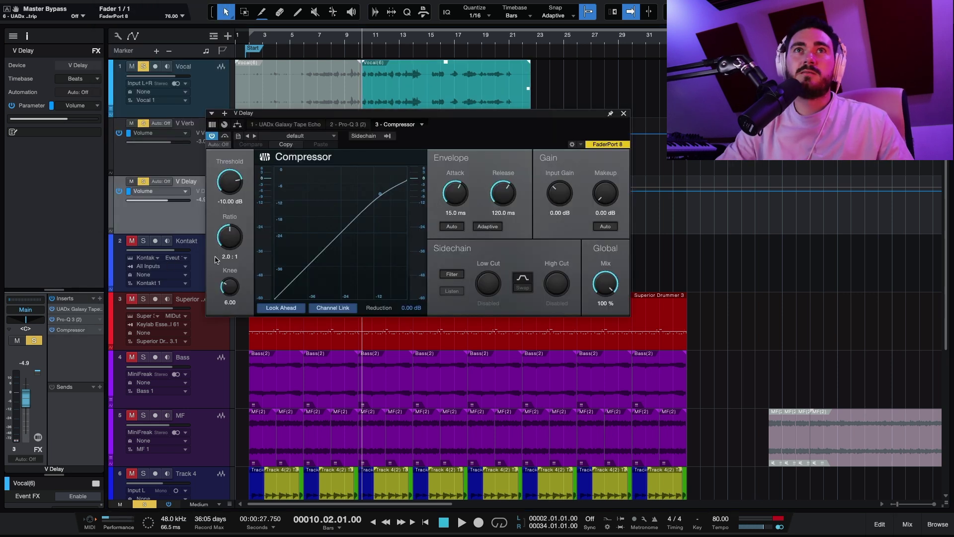
Feed the V Delay Compressor's sidechain from the Vocal track and enable its Auto and Adaptive envelope.
{"action": "left_click_drag", "start_coordinate": [345, 125], "coordinate": [254, 200]}
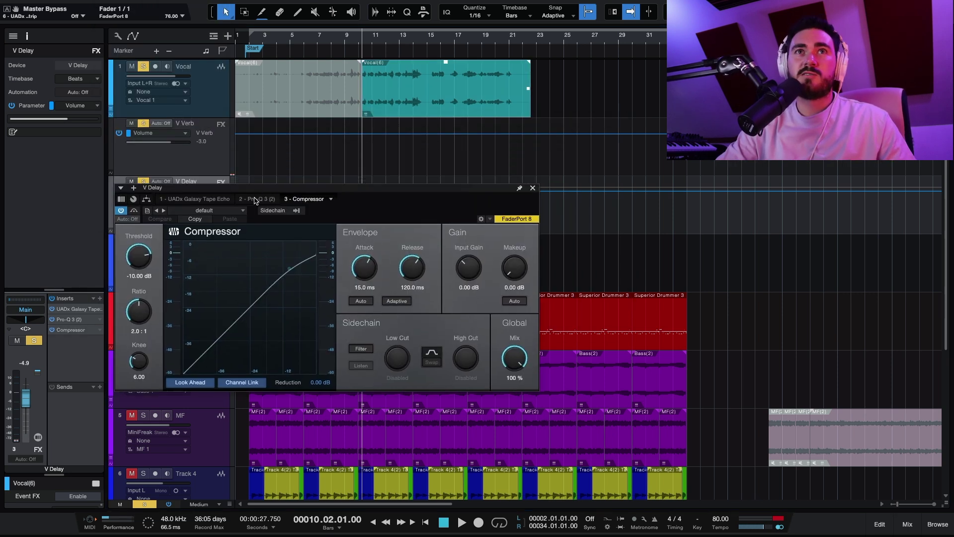
{"action": "left_click", "coordinate": [296, 211]}
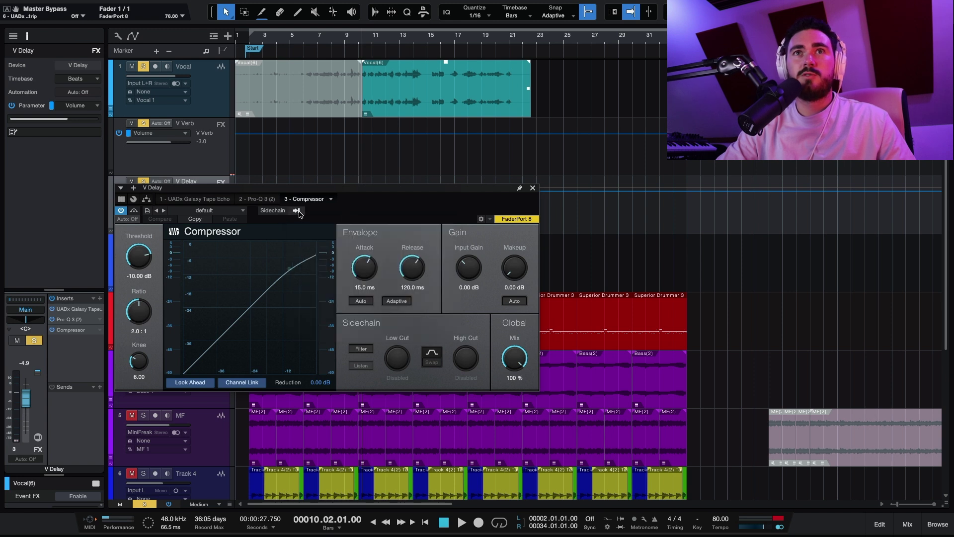
{"action": "left_click", "coordinate": [296, 211]}
{"action": "left_click", "coordinate": [301, 234]}
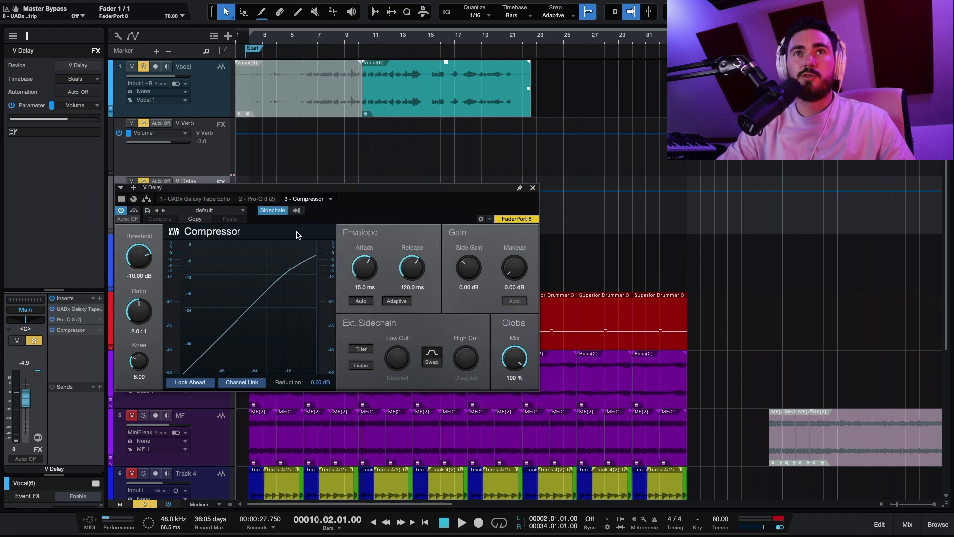
{"action": "left_click", "coordinate": [370, 303]}
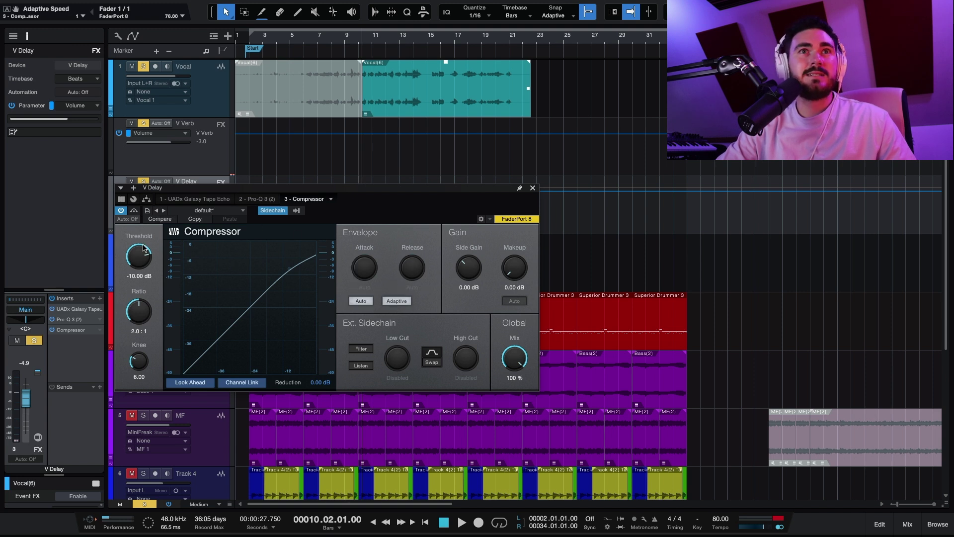
Set the V Delay Compressor's threshold to -45.28 dB and audition the delay ducking at the vocal phrase ending from bar 14.
{"action": "key", "text": "space"}
{"action": "left_click_drag", "start_coordinate": [143, 249], "coordinate": [139, 313]}
{"action": "key", "text": "space"}
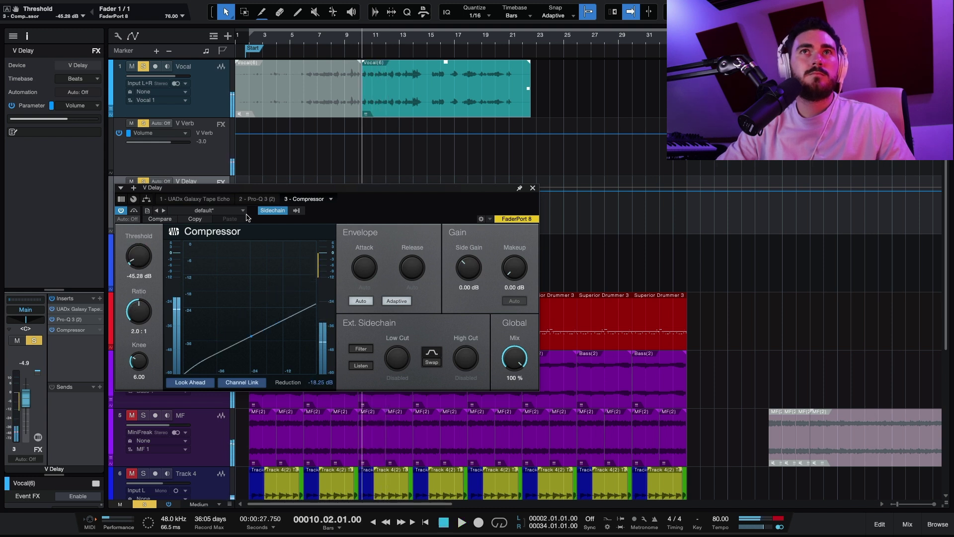
{"action": "scroll", "coordinate": [362, 54], "scroll_direction": "up", "scroll_amount": 5}
{"action": "left_click", "coordinate": [393, 38]}
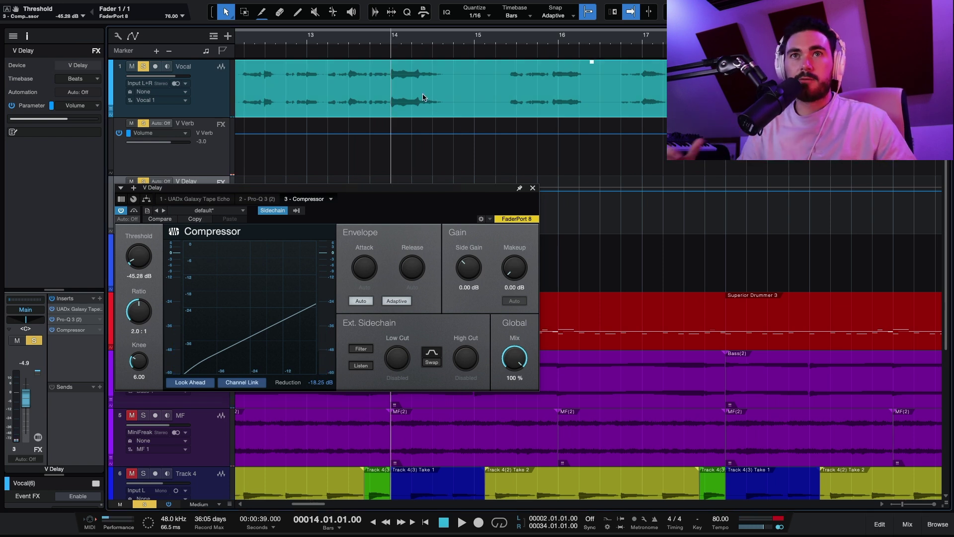
{"action": "key", "text": "space"}
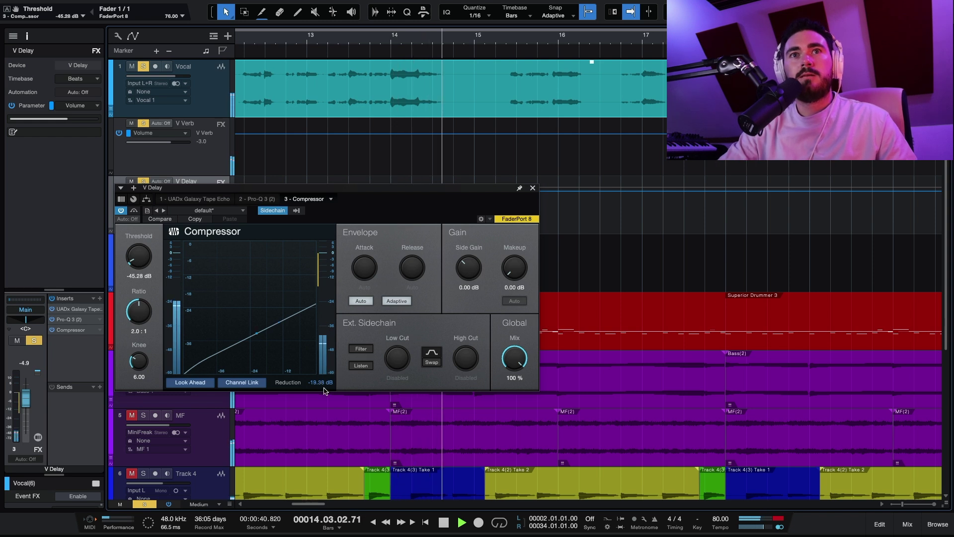
Try a side gain of 7.02 dB and a makeup gain of 14.40 dB on the V Delay Compressor during playback.
{"action": "key", "text": "space"}
{"action": "left_click_drag", "start_coordinate": [478, 271], "coordinate": [517, 250]}
{"action": "key", "text": "space"}
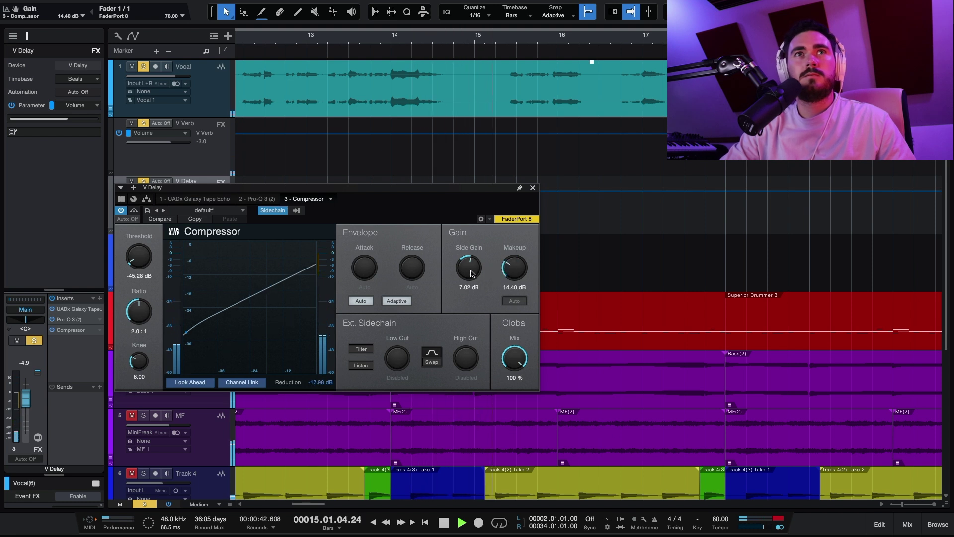
{"action": "left_click_drag", "start_coordinate": [298, 188], "coordinate": [305, 207]}
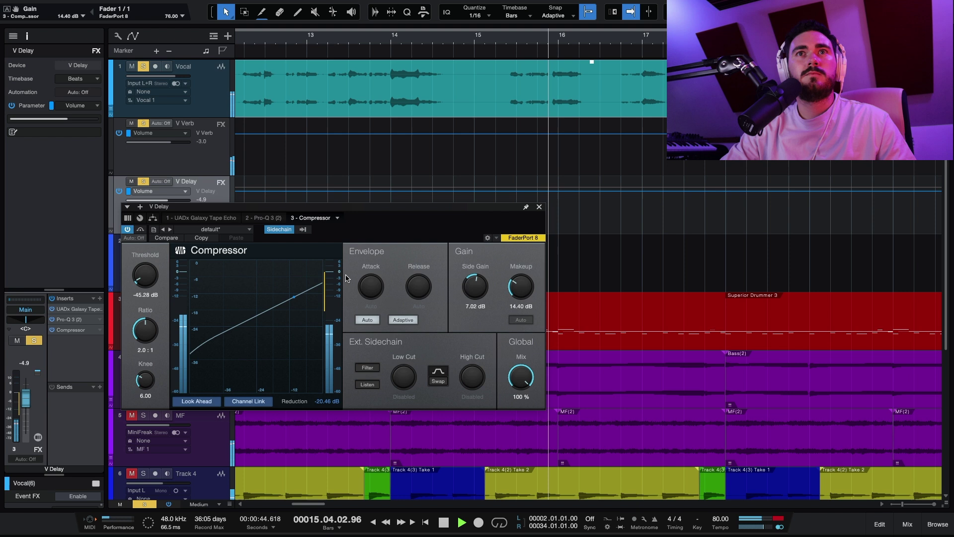
{"action": "key", "text": "space"}
Reset the V Delay Compressor's side gain and makeup gain to 0.00 dB and bypass the plug-in.
{"action": "double_click", "coordinate": [485, 283]}
{"action": "double_click", "coordinate": [522, 287]}
{"action": "left_click", "coordinate": [128, 230]}
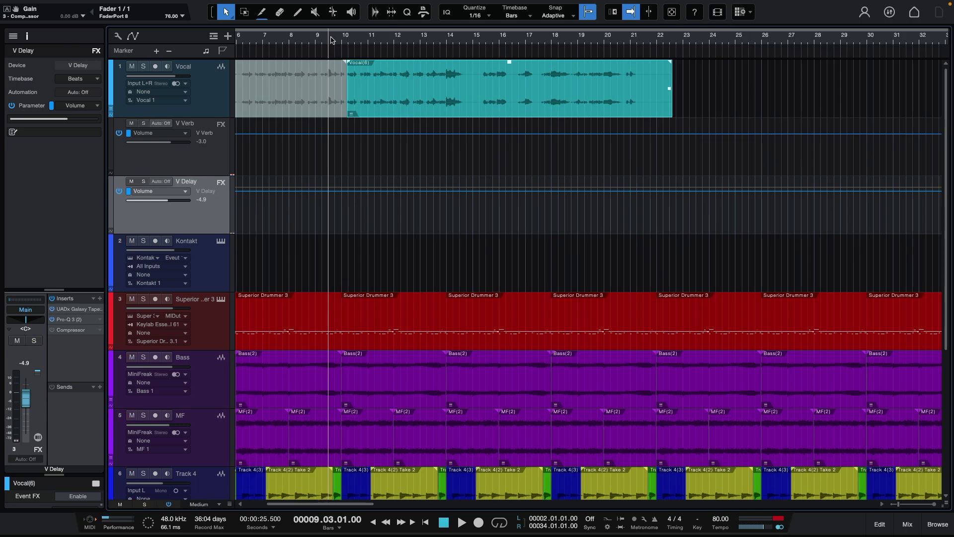
Audition the vocal in the full mix with V Delay set to -4.4 dB and select the Vocal track.
{"action": "key", "text": "space"}
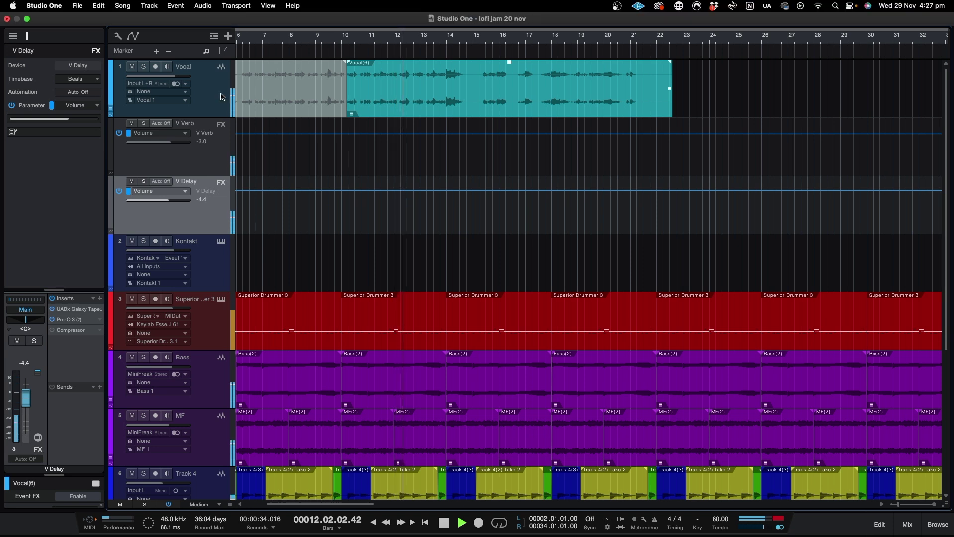
{"action": "left_click", "coordinate": [198, 106]}
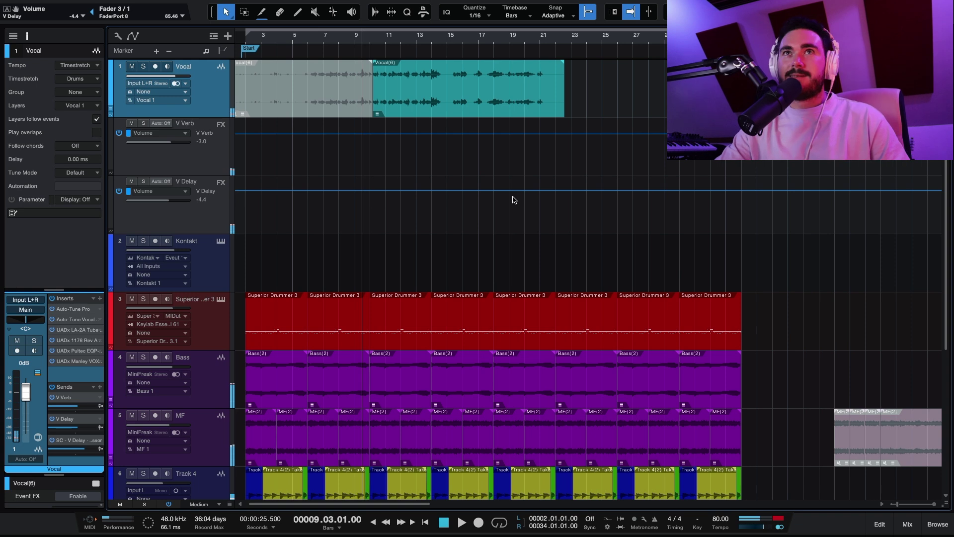
Examine the enlarged Vocal waveform between bars 14 and 20 for breaths and quiet tails between phrases.
{"action": "key", "text": "shift+e"}
{"action": "key", "text": "shift+e"}
{"action": "key", "text": "e"}
{"action": "key", "text": "e"}
{"action": "key", "text": "e"}
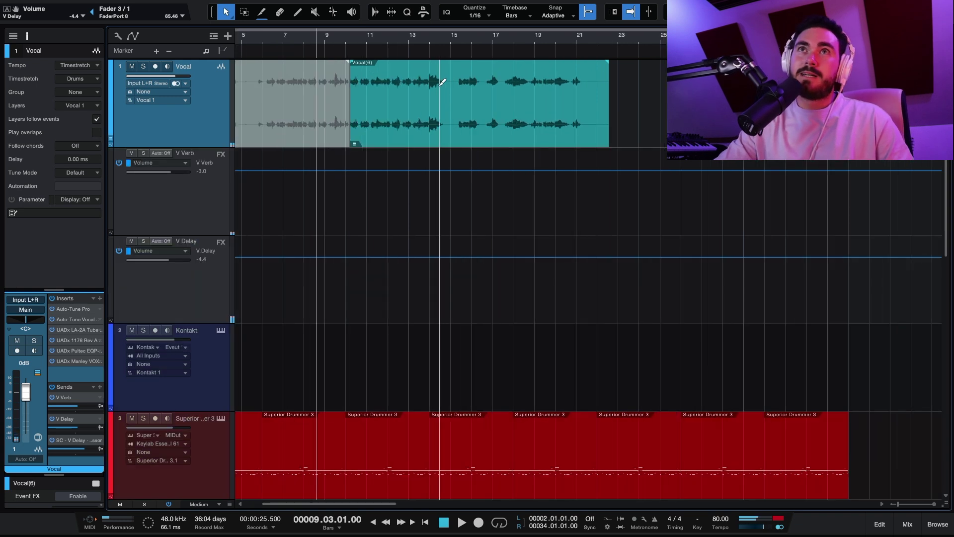
{"action": "left_click", "coordinate": [430, 37]}
{"action": "key", "text": "e"}
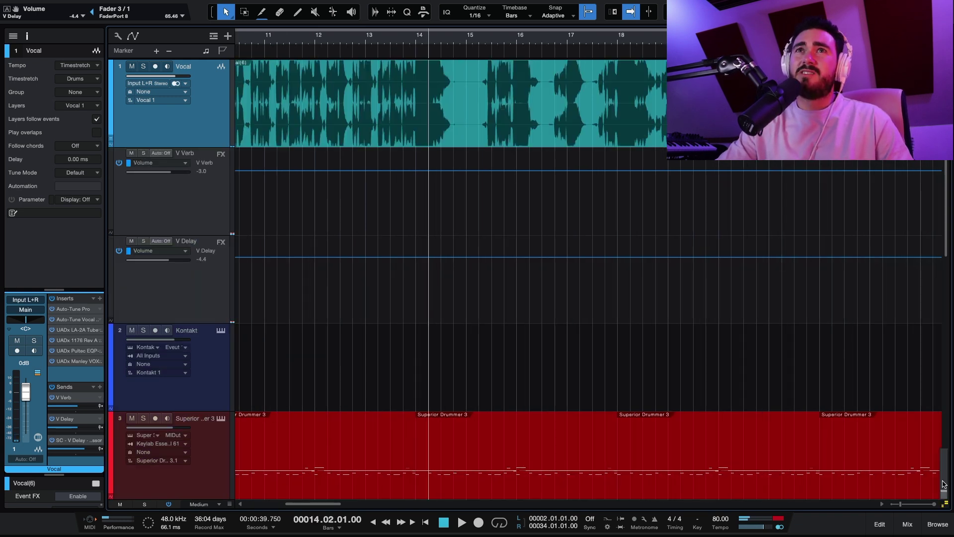
{"action": "key", "text": "e"}
{"action": "scroll", "coordinate": [415, 90], "scroll_direction": "left", "scroll_amount": 10}
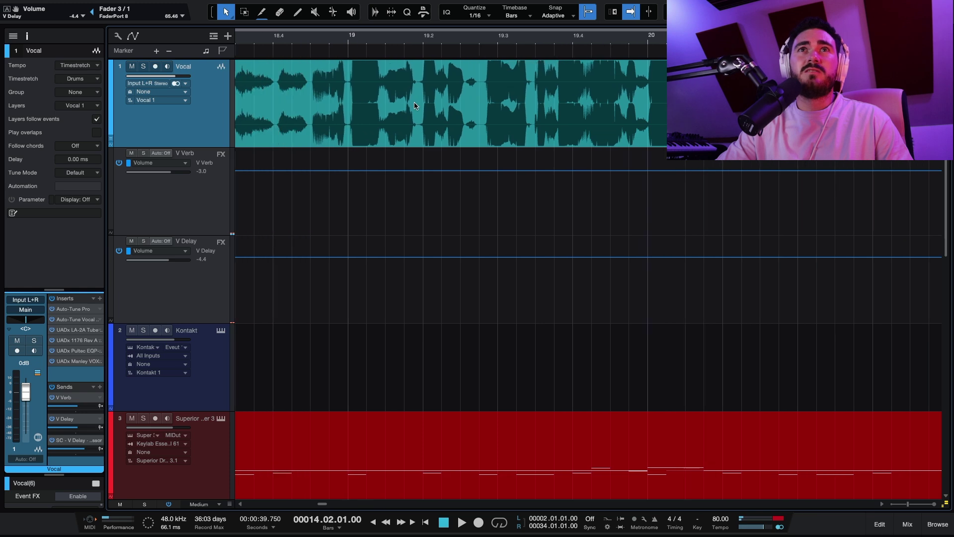
{"action": "scroll", "coordinate": [389, 89], "scroll_direction": "down", "scroll_amount": 5}
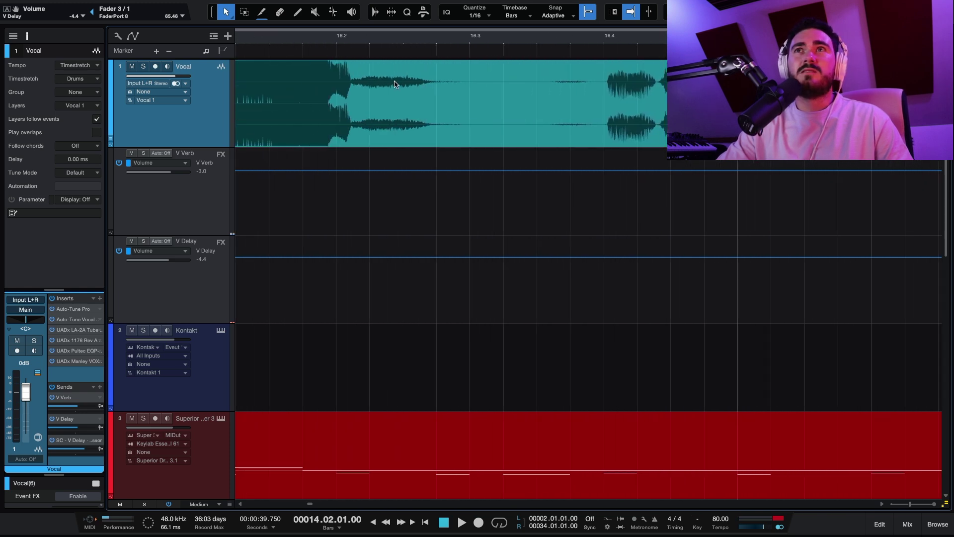
{"action": "scroll", "coordinate": [388, 85], "scroll_direction": "left", "scroll_amount": 6}
{"action": "scroll", "coordinate": [355, 87], "scroll_direction": "up", "scroll_amount": 5}
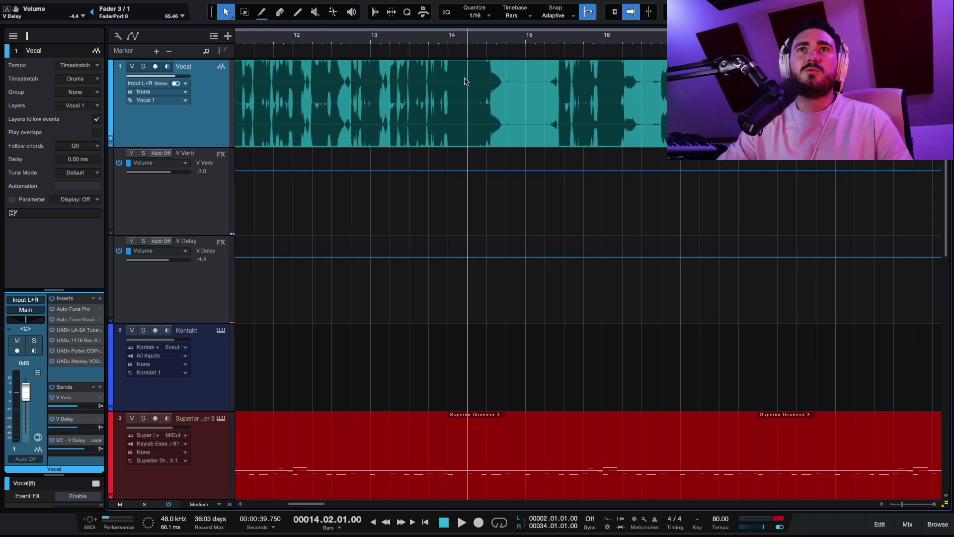
Split off the quiet tail shortly after beat 14.3 in the Vocal clip, lower its gain, and audition the result.
{"action": "scroll", "coordinate": [467, 82], "scroll_direction": "left", "scroll_amount": 6}
{"action": "left_click", "coordinate": [643, 44]}
{"action": "scroll", "coordinate": [634, 90], "scroll_direction": "up", "scroll_amount": 5}
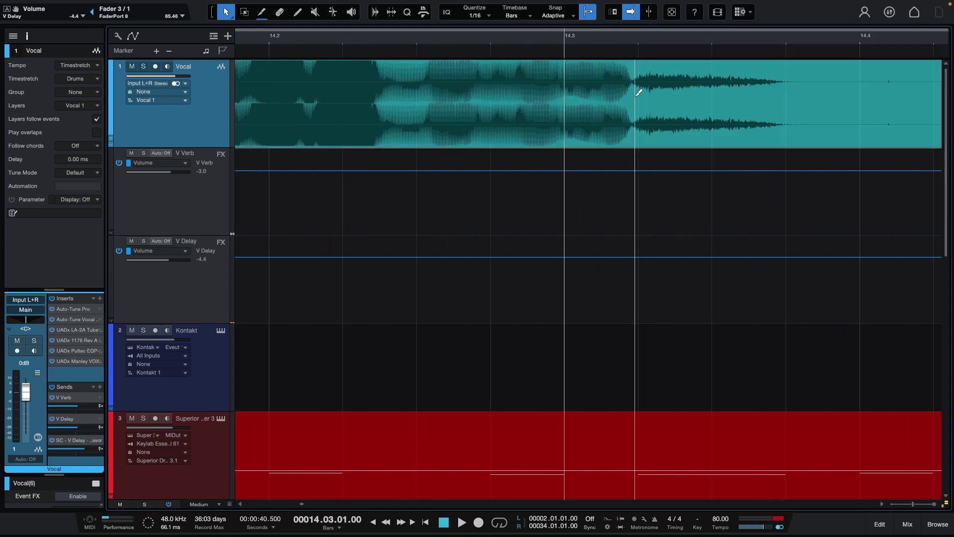
{"action": "left_click_drag", "start_coordinate": [722, 69], "coordinate": [721, 88]}
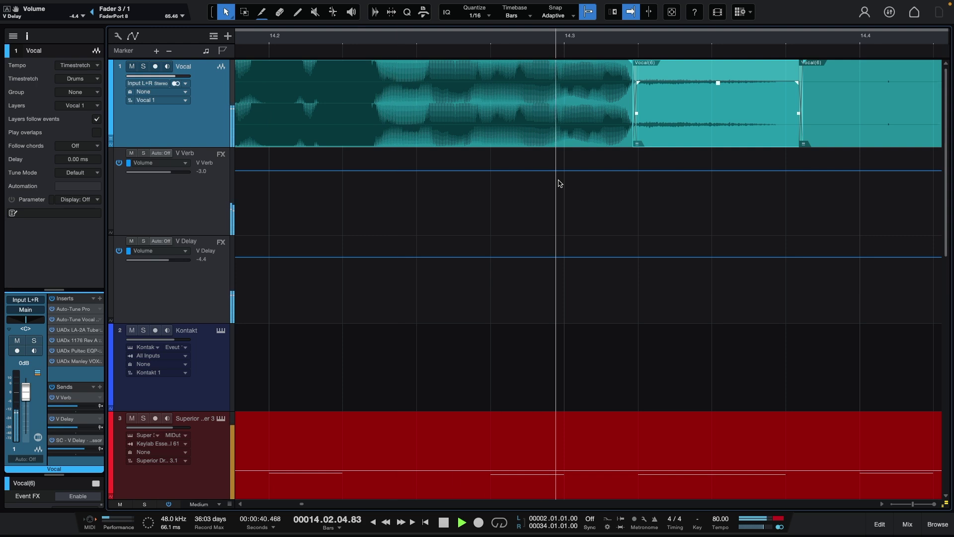
{"action": "scroll", "coordinate": [599, 182], "scroll_direction": "down", "scroll_amount": 8}
{"action": "key", "text": "space"}
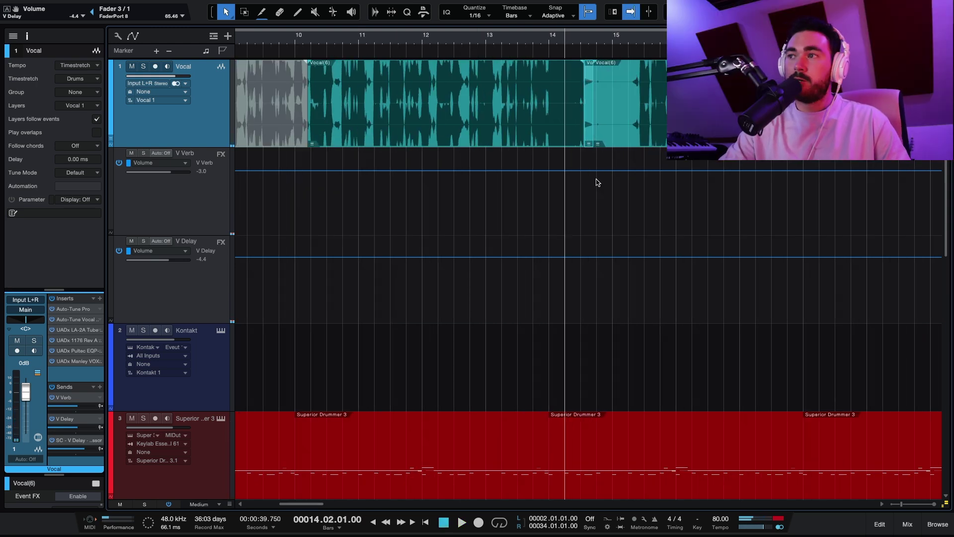
{"action": "key", "text": "shift+w"}
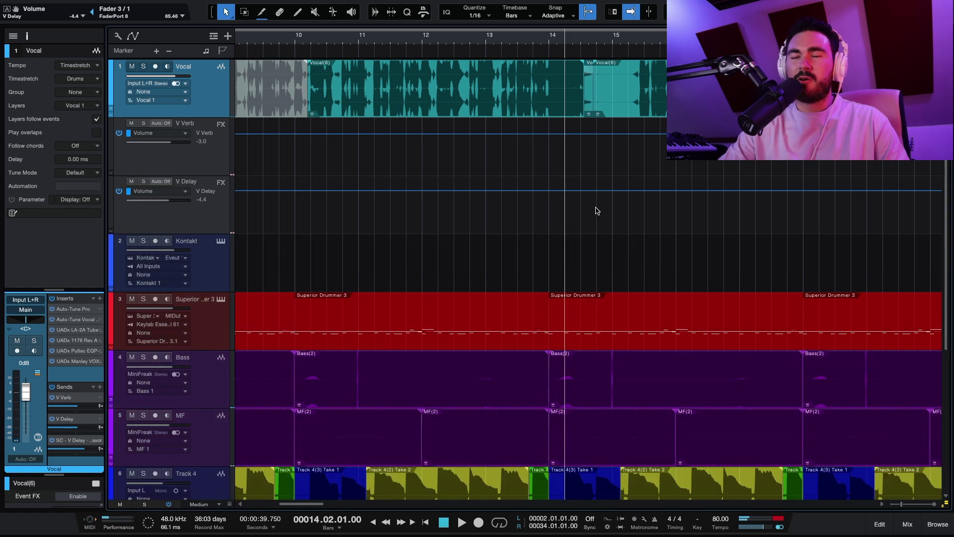
{"action": "key", "text": "shift+w"}
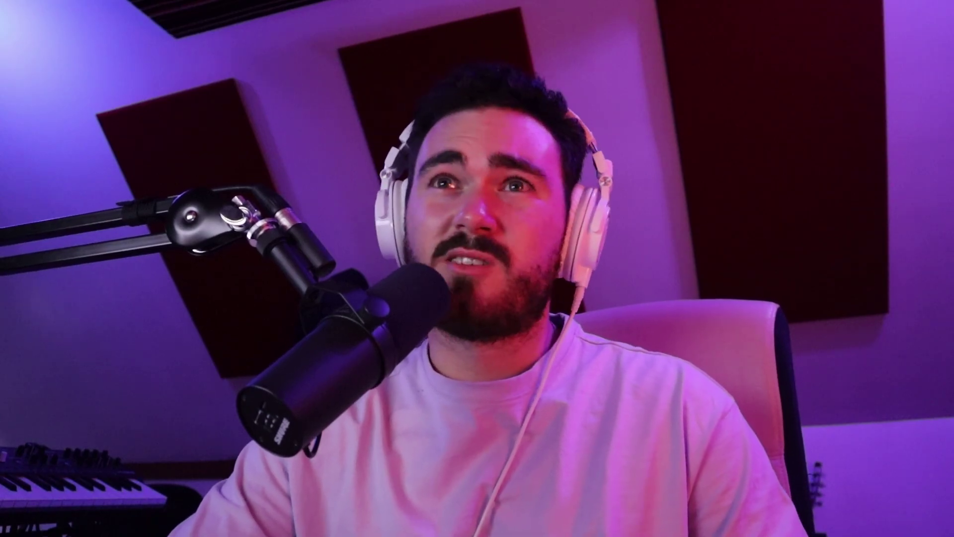